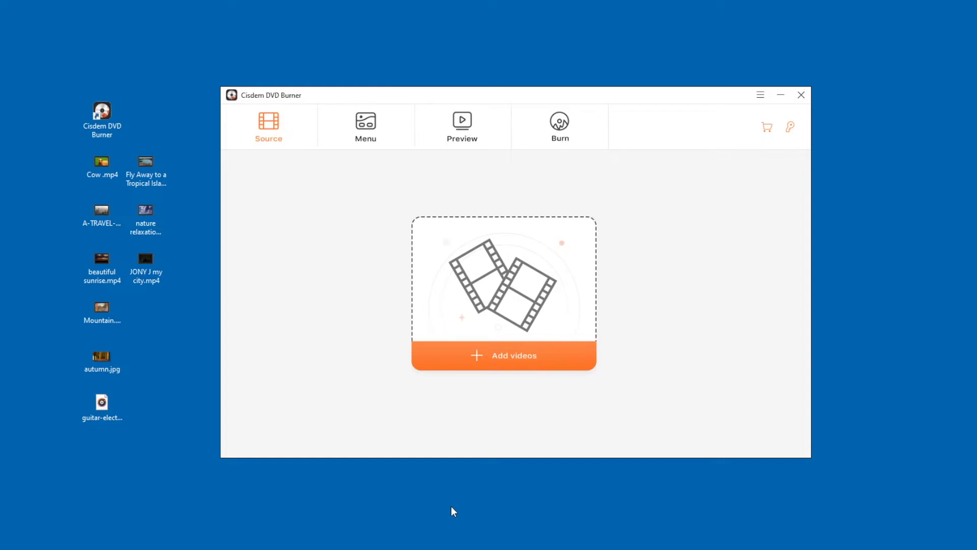
left_click(513, 356)
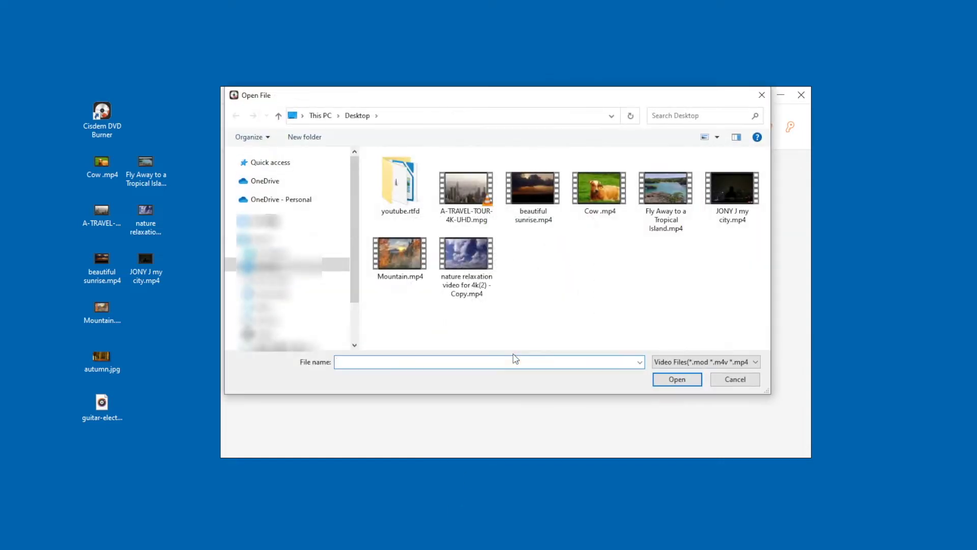
left_click(734, 378)
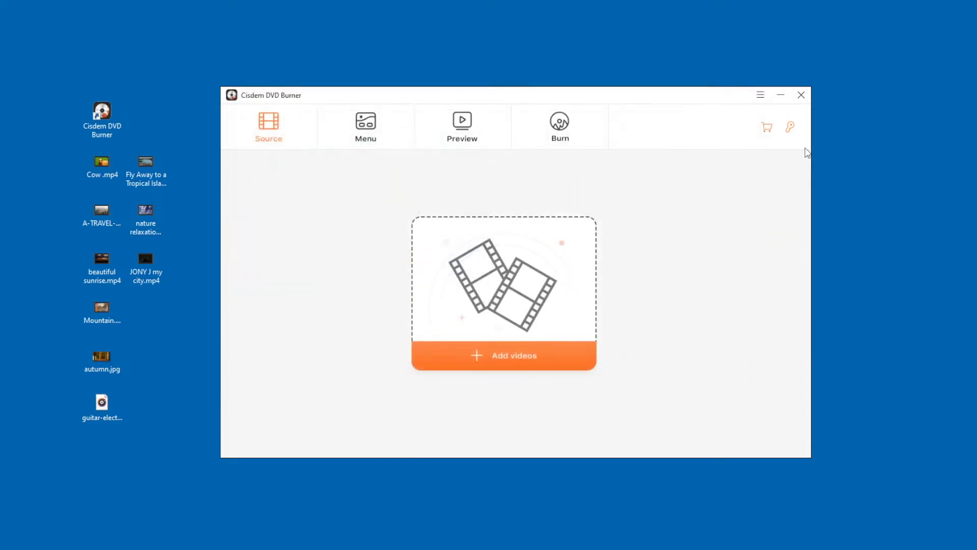
left_click(760, 95)
left_click(776, 111)
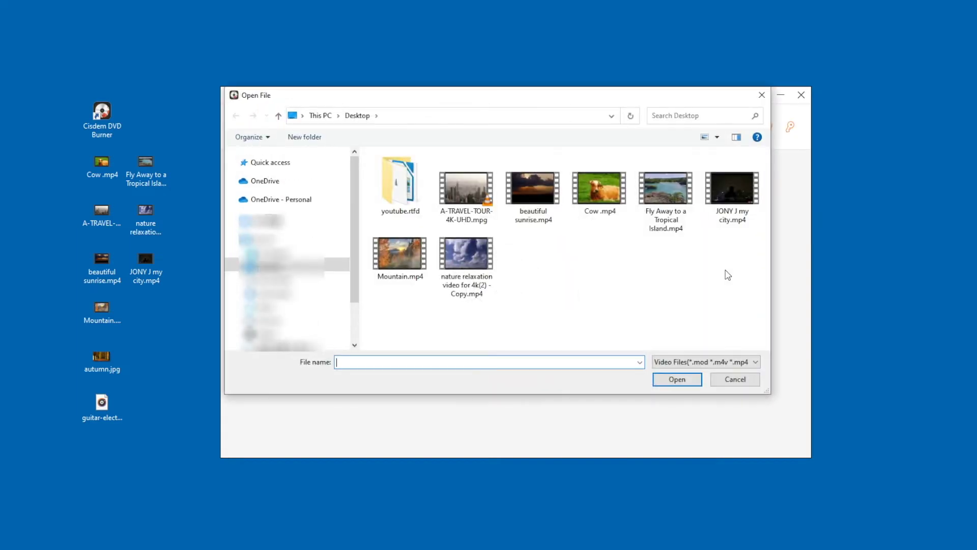
left_click(735, 378)
Add the seven video files from the desktop as source videos and remove JONY J my city.mp4 from the list
left_click_drag(73, 155, 192, 316)
left_click_drag(103, 215, 298, 253)
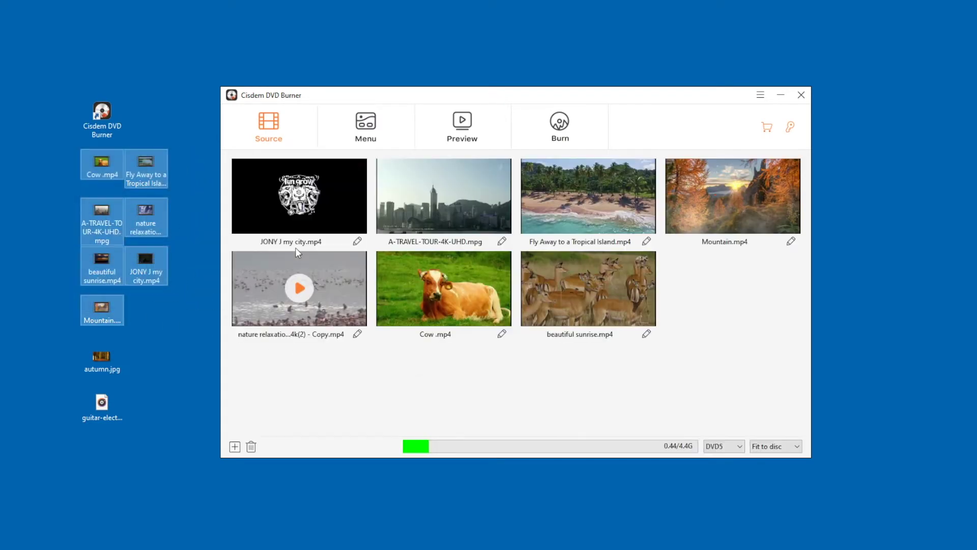
left_click(268, 215)
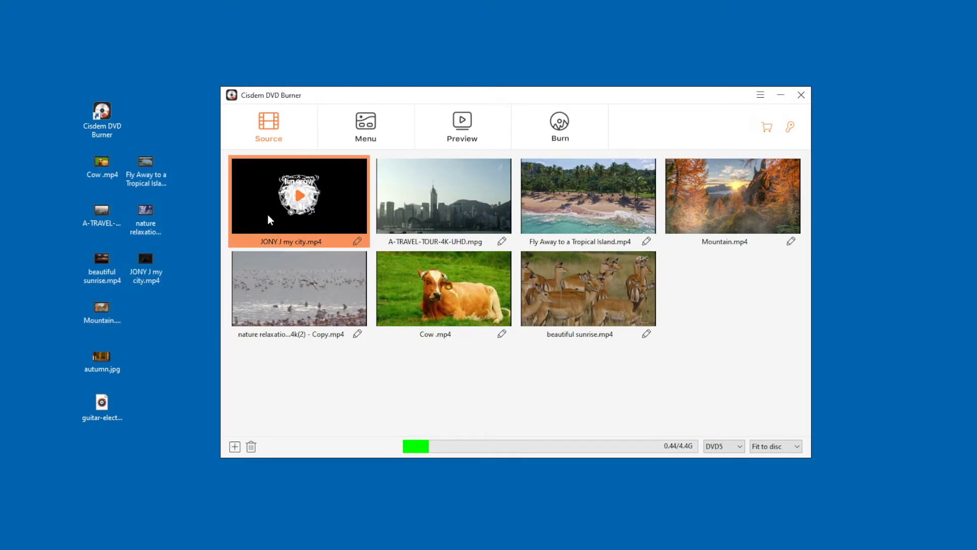
left_click(251, 446)
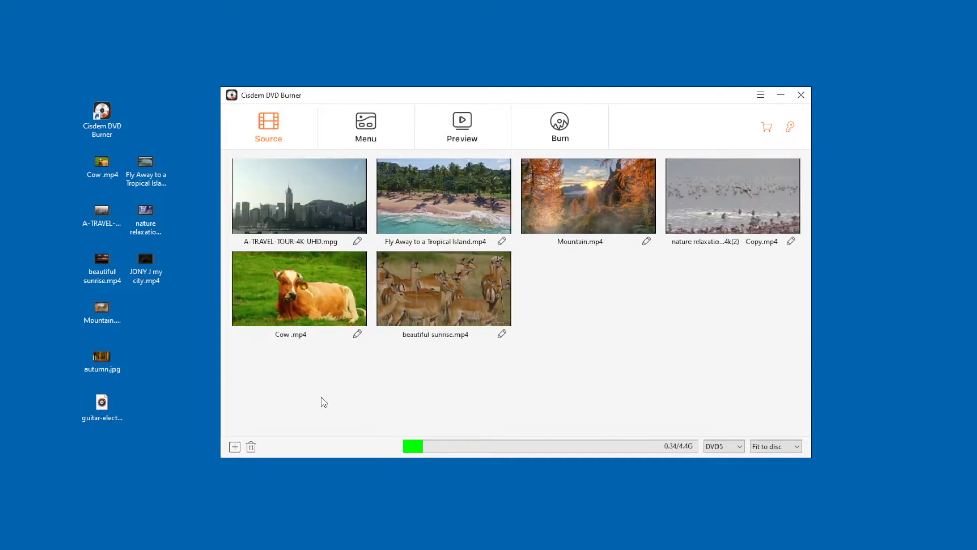
Play Cow .mp4 briefly, and trim it to start at 00:00:02 and end at 00:00:08
left_click(299, 289)
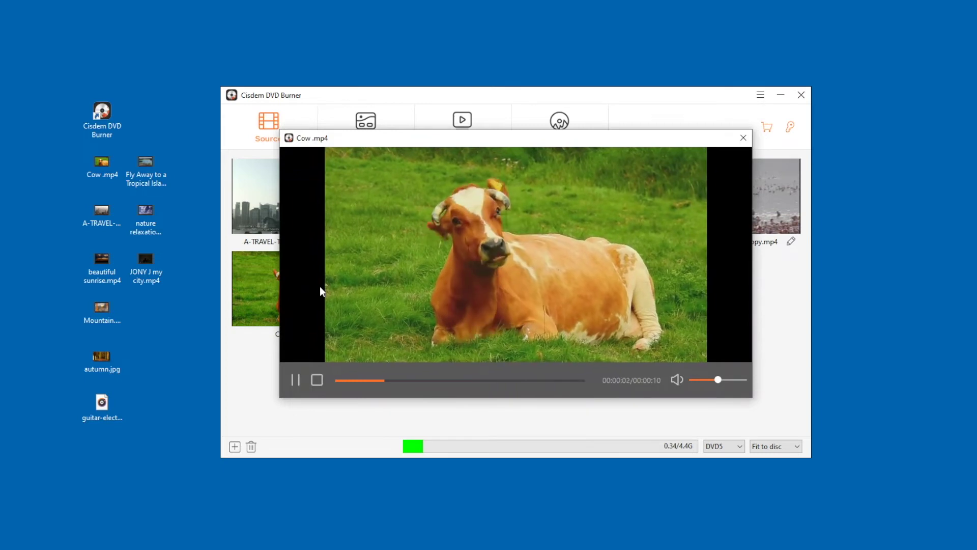
left_click(744, 138)
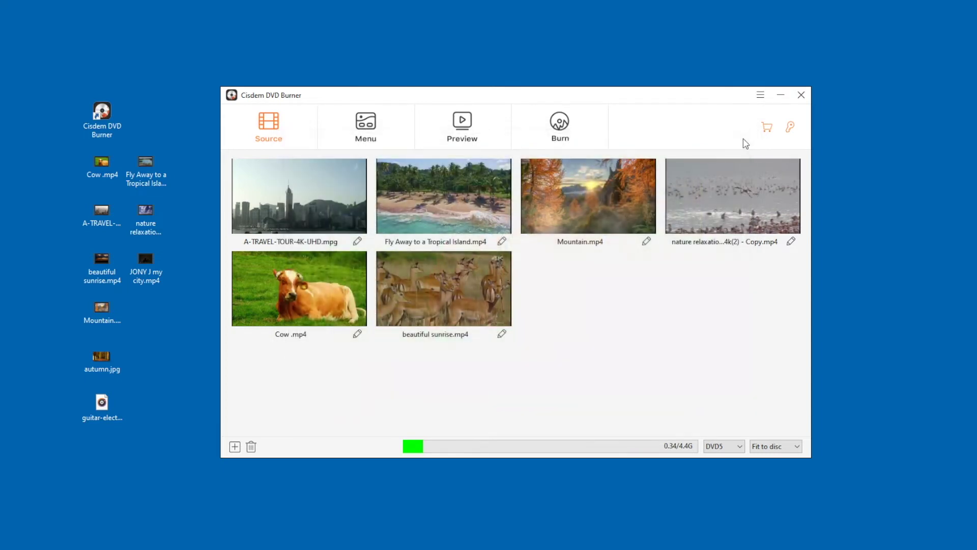
left_click(358, 333)
left_click_drag(391, 123, 449, 89)
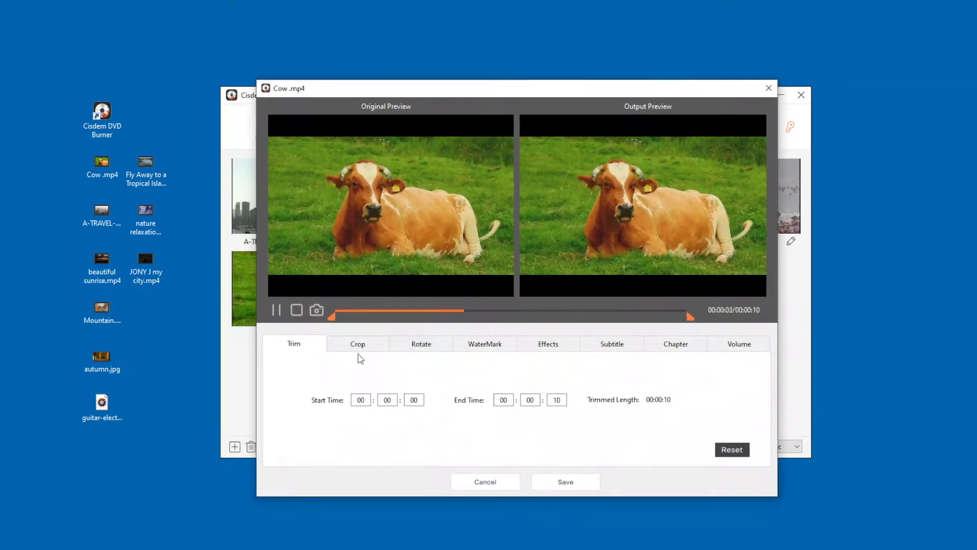
left_click_drag(331, 316, 407, 309)
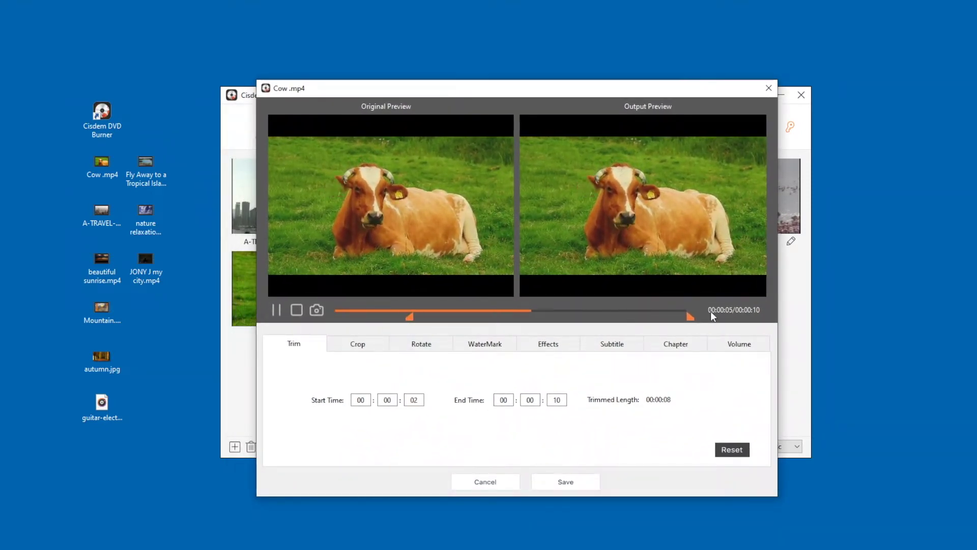
left_click_drag(690, 316, 636, 316)
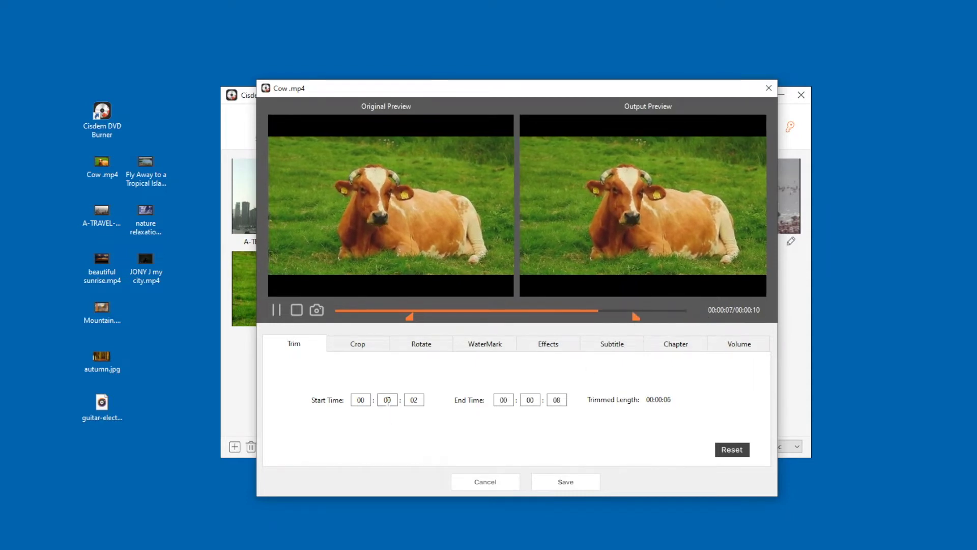
Crop the cow video at its original ratio to about 1066 x 599, offset about 93 from the left and 72 from the top
left_click(358, 344)
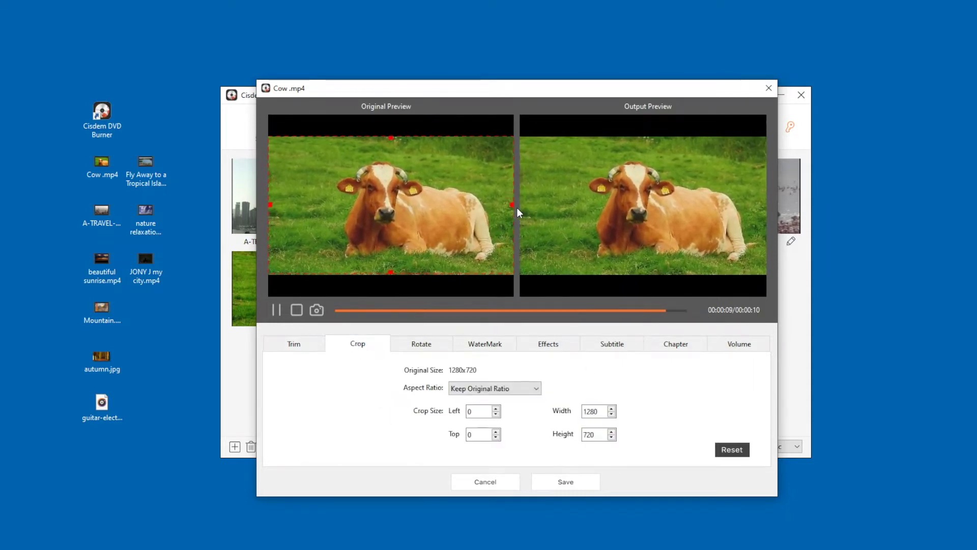
left_click_drag(511, 203, 486, 206)
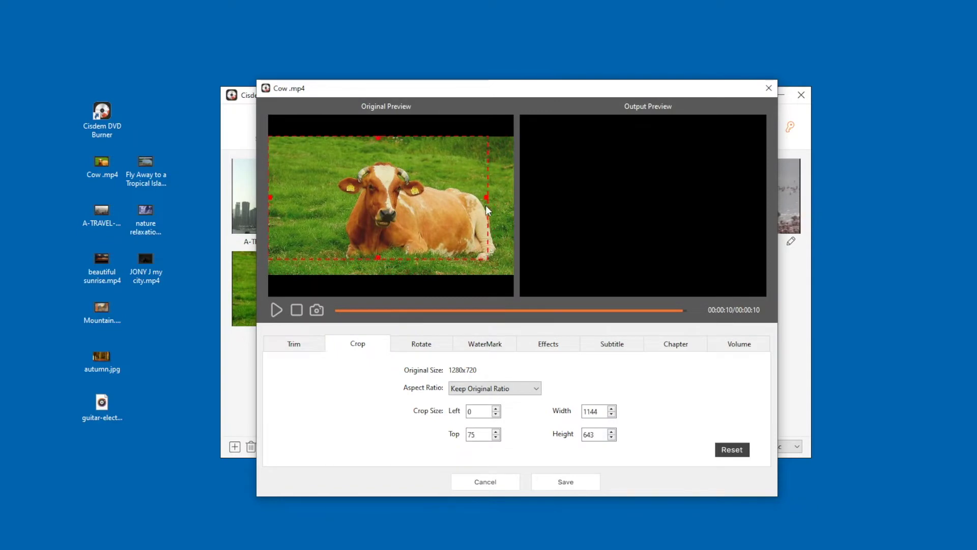
left_click_drag(270, 194, 330, 207)
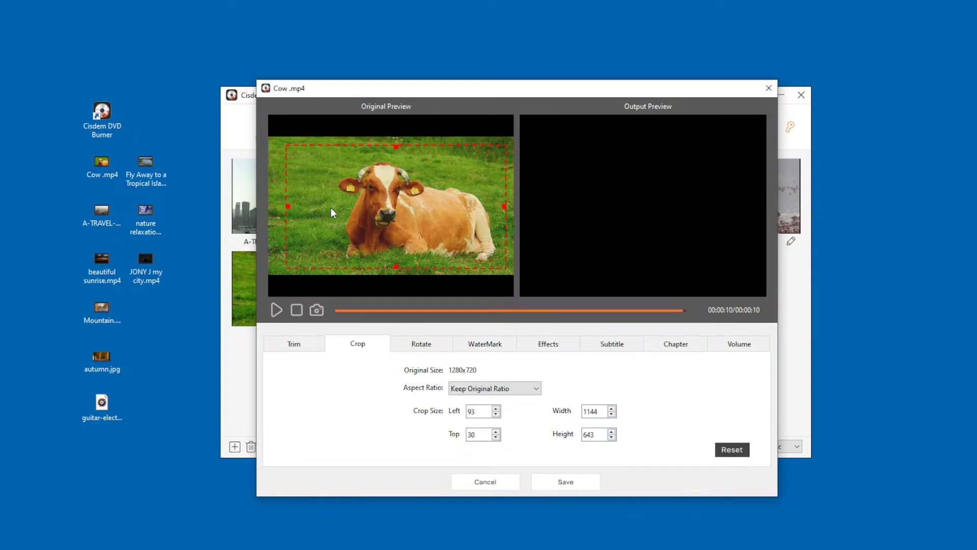
left_click(277, 309)
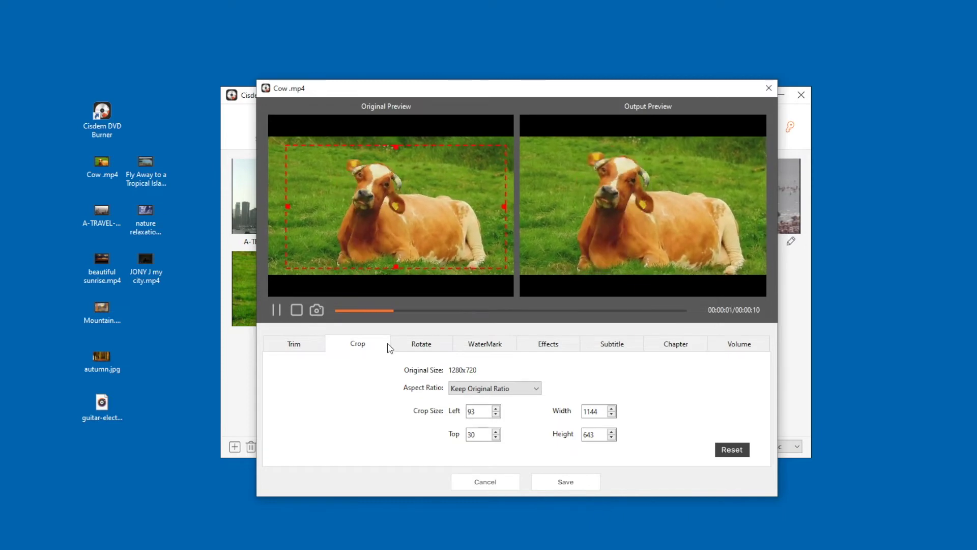
left_click_drag(504, 205, 490, 202)
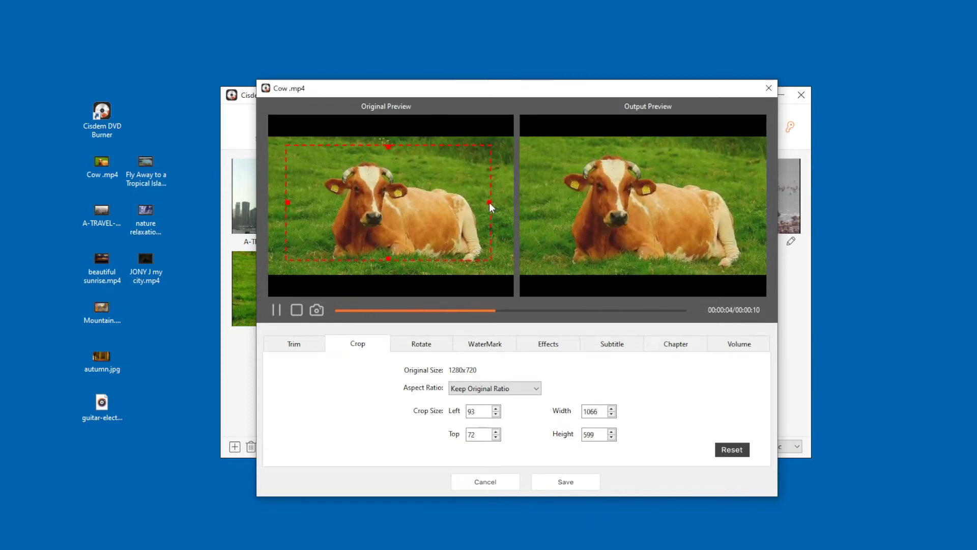
Flip the cow video horizontally and flip it back again
left_click(418, 344)
left_click(552, 392)
left_click(553, 394)
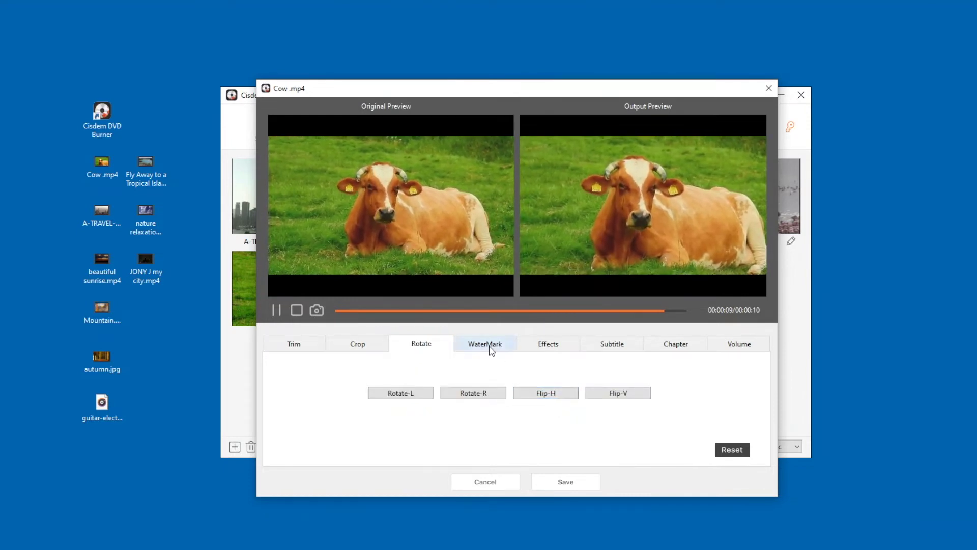
Add the text watermark "Sample Text" to the cow video in Segoe UI Regular, size 12
left_click(491, 350)
left_click(389, 393)
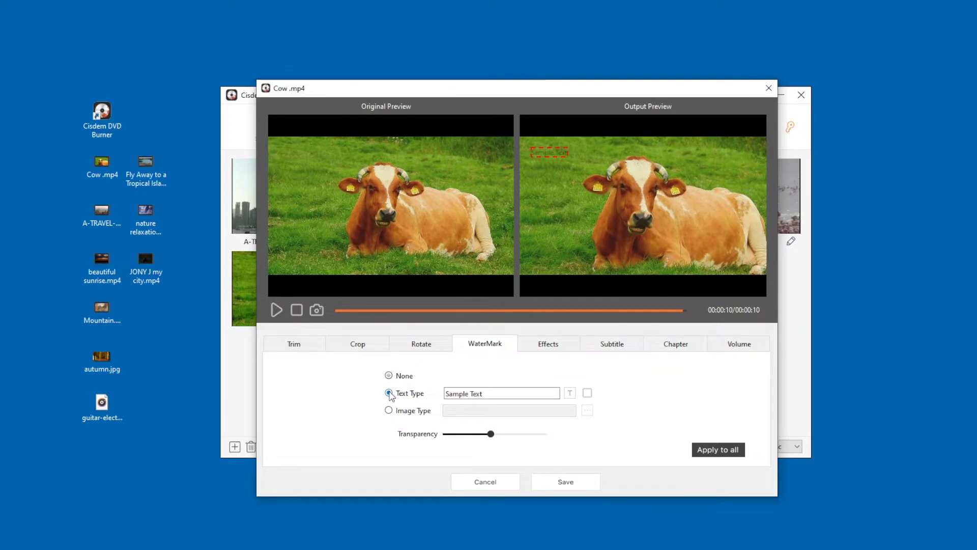
left_click(570, 393)
left_click(616, 274)
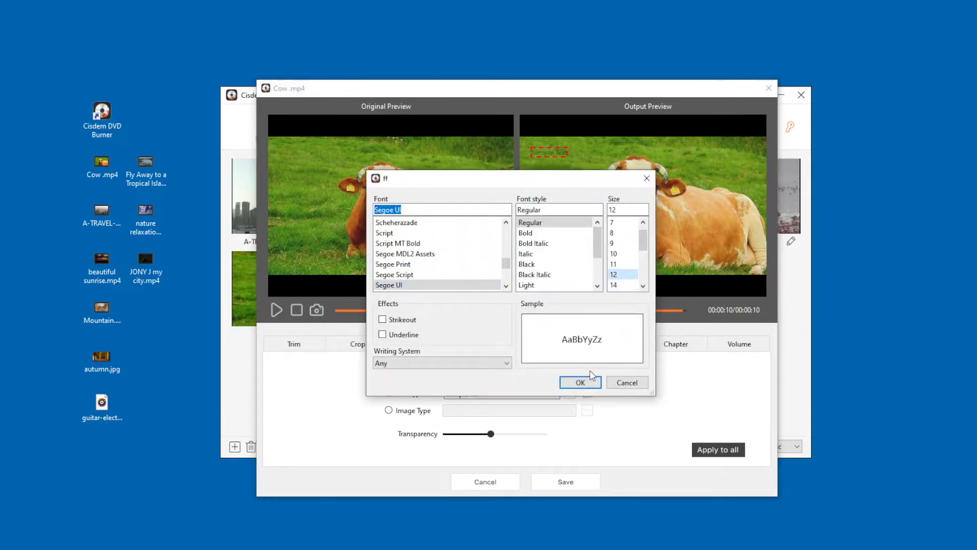
left_click(580, 383)
Color the watermark text with the custom blue and set its transparency slider to the maximum
left_click(588, 393)
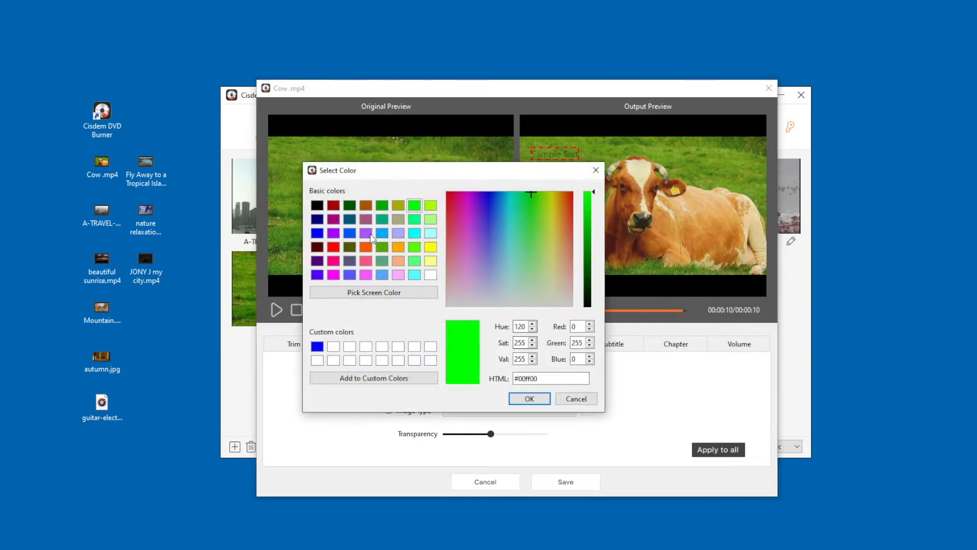
left_click(318, 206)
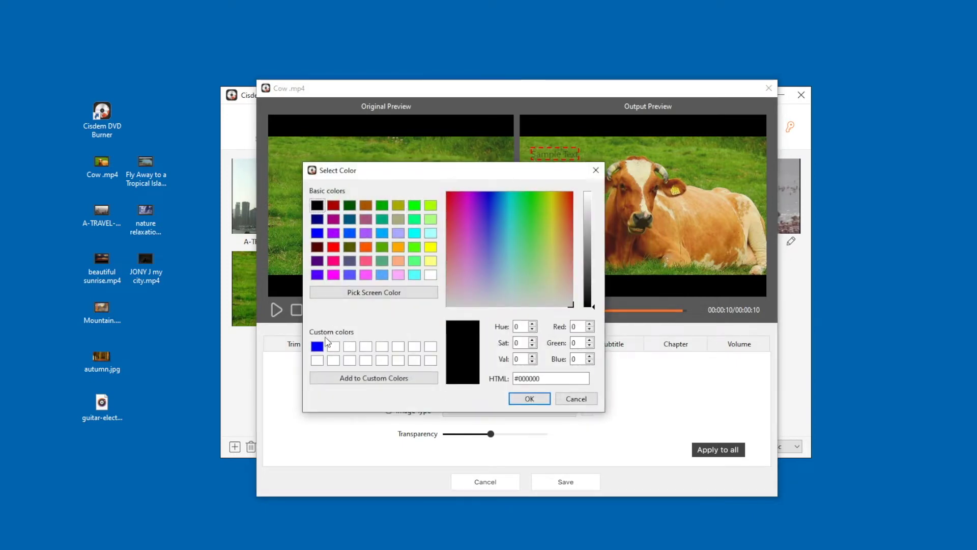
left_click(317, 346)
left_click(527, 398)
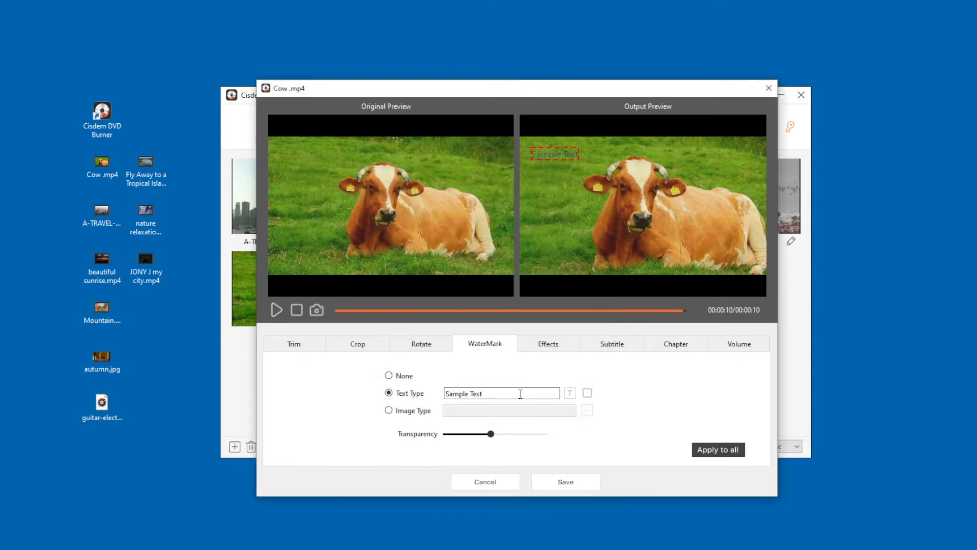
left_click_drag(491, 433, 553, 434)
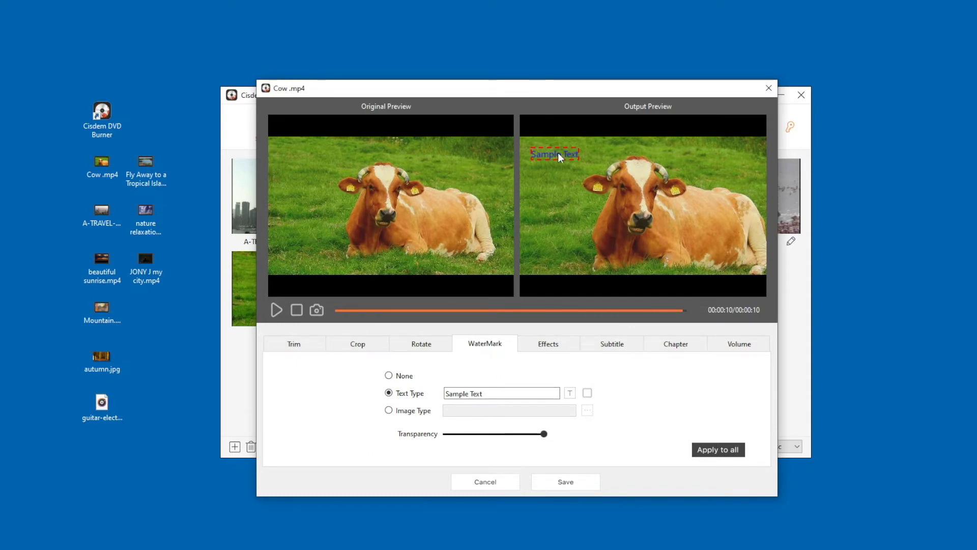
Raise the cow video's brightness and saturation slightly, set contrast to about four fifths, and lower the tint slightly
left_click(548, 345)
mouse_move(436, 381)
left_mouse_down()
mouse_move(451, 382)
mouse_move(440, 379)
left_mouse_up()
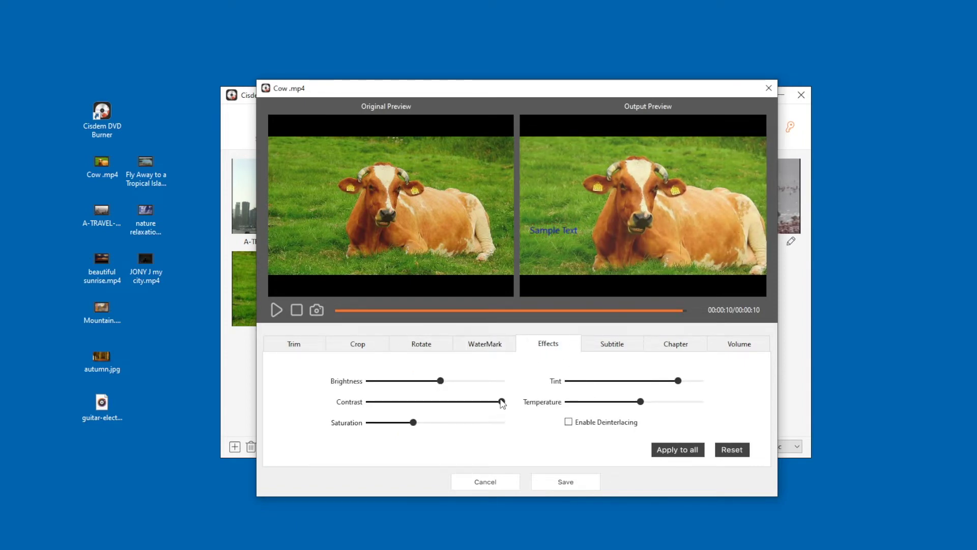
left_click_drag(501, 402, 478, 402)
left_click_drag(414, 422, 422, 423)
left_click_drag(677, 381, 670, 381)
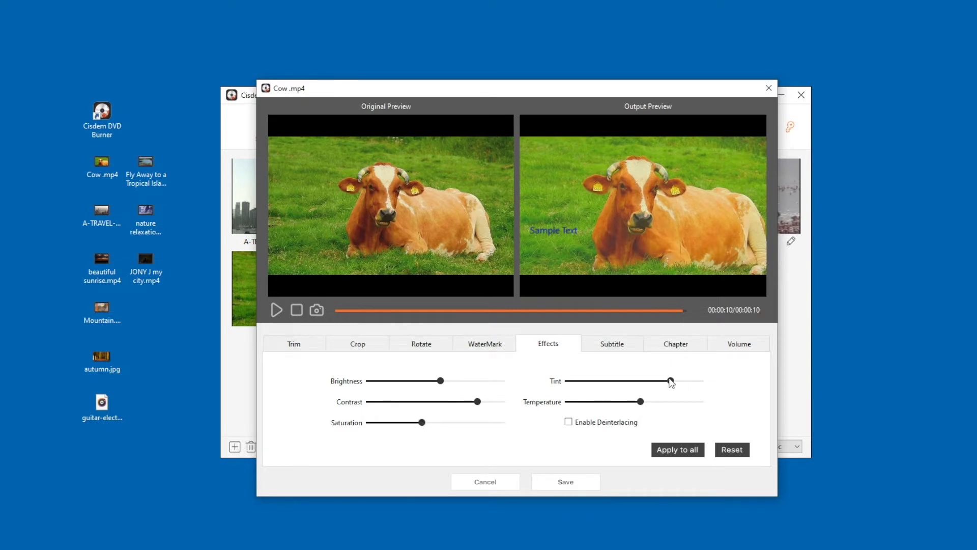
Check the subtitle options, and add two chapters to the cow video at 00:00:05 and 00:00:10
left_click(612, 344)
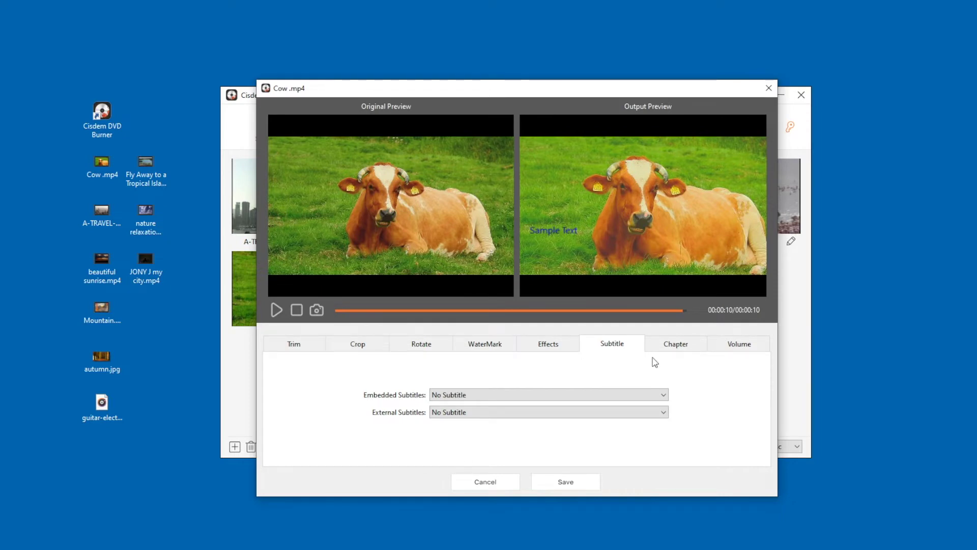
left_click(668, 348)
left_click(627, 377)
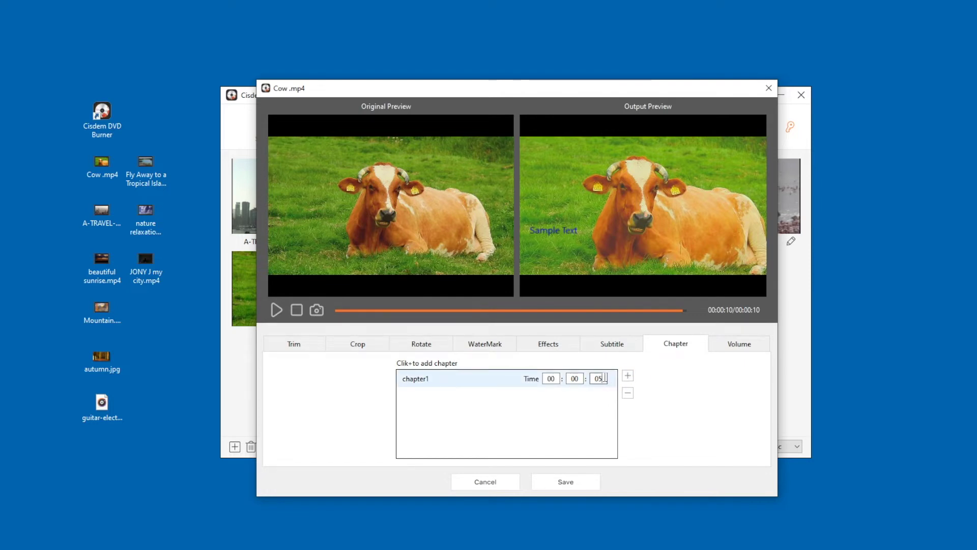
left_click(627, 375)
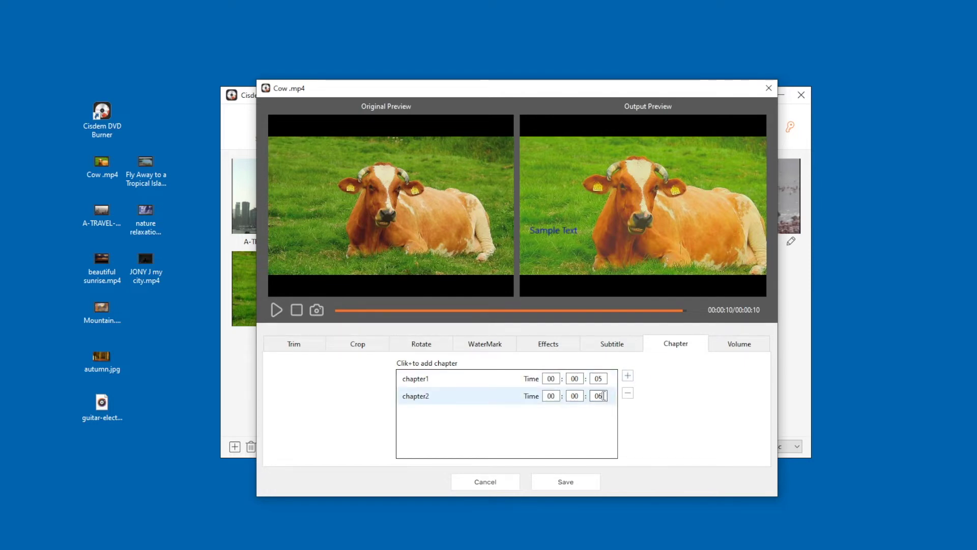
left_click(604, 396)
key("BackSpace")
type("10")
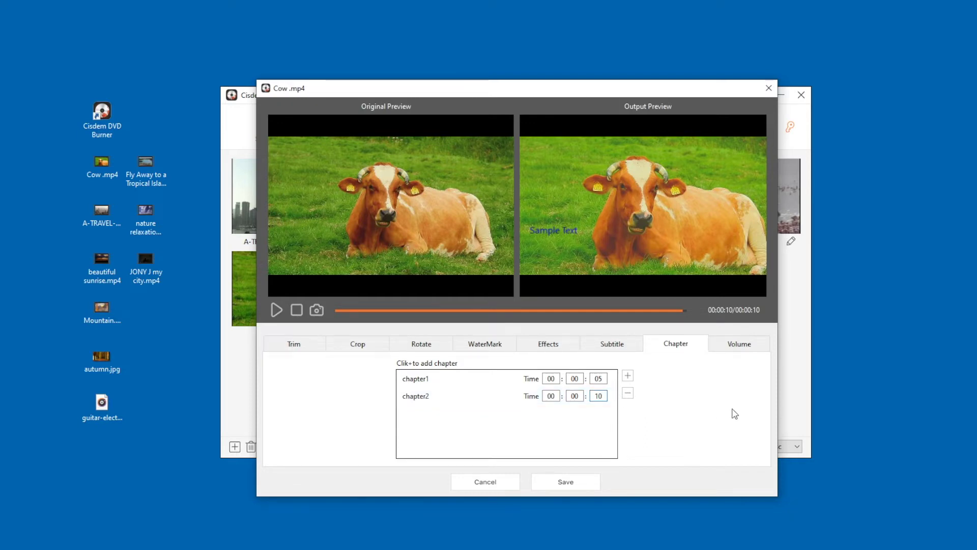
Raise the cow video's volume slightly with a 2s fade-in, and save all the edits
left_click(740, 343)
mouse_move(519, 388)
left_mouse_down()
mouse_move(508, 388)
mouse_move(535, 388)
left_mouse_up()
left_click(400, 410)
left_click(456, 416)
left_click(448, 432)
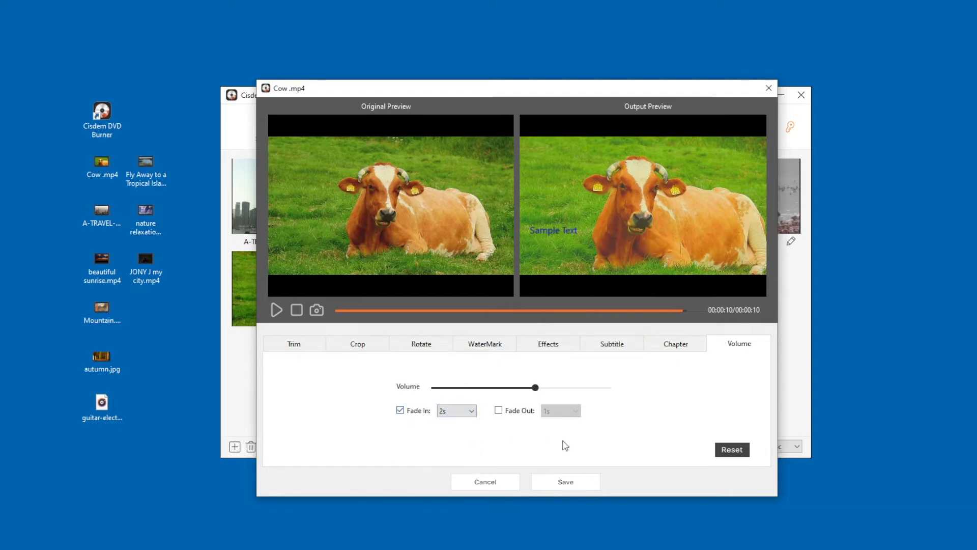
left_click(566, 482)
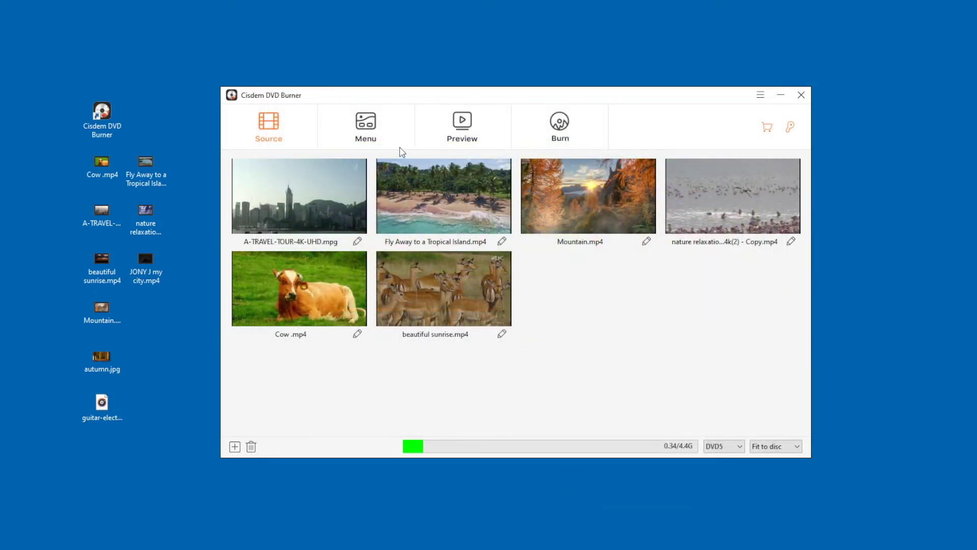
Try several DVD menu templates from the full collection and apply the Winter template
left_click(381, 143)
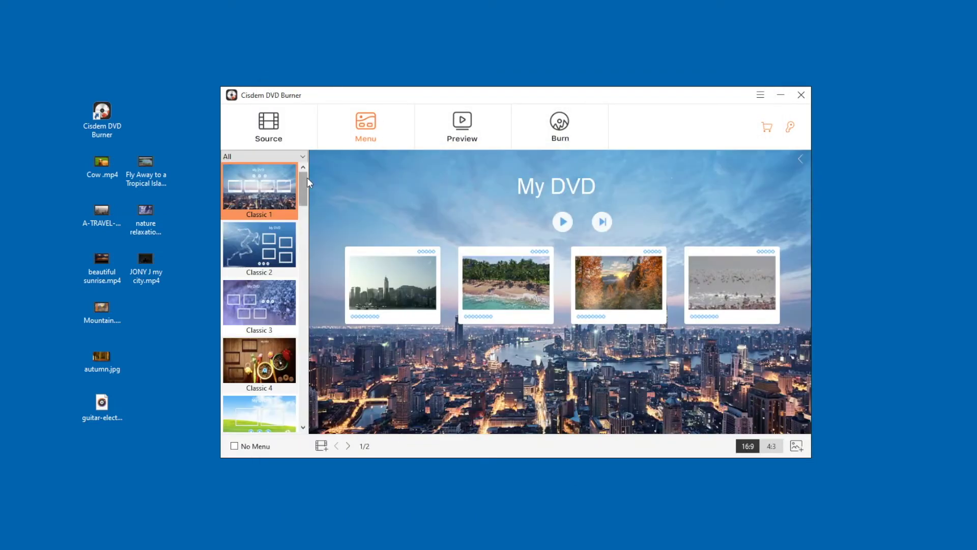
left_click(261, 227)
scroll(253, 290, "down", 3)
left_click(252, 301)
left_click(255, 364)
scroll(255, 364, "down", 5)
scroll(255, 365, "down", 3)
left_click(255, 364)
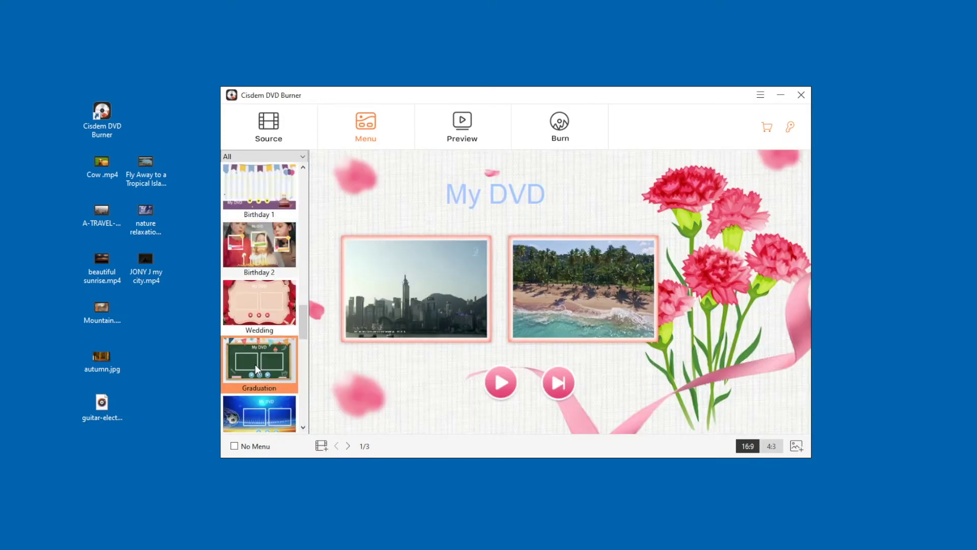
scroll(255, 365, "down", 3)
left_click(255, 364)
scroll(255, 366, "down", 3)
left_click(256, 369)
left_click(261, 388)
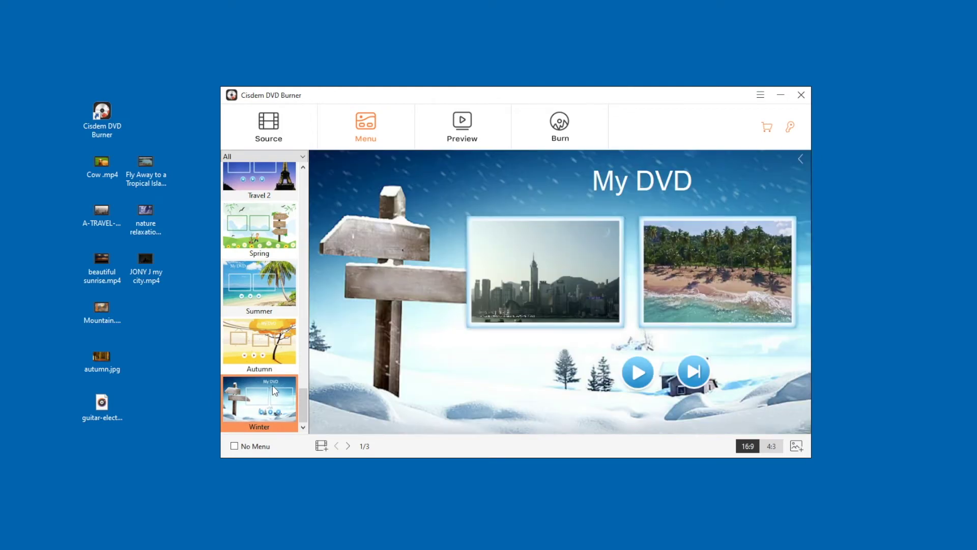
Set the first menu page's background to the city skyline at dusk and the third page's to the green meadow with daisies
left_click(800, 157)
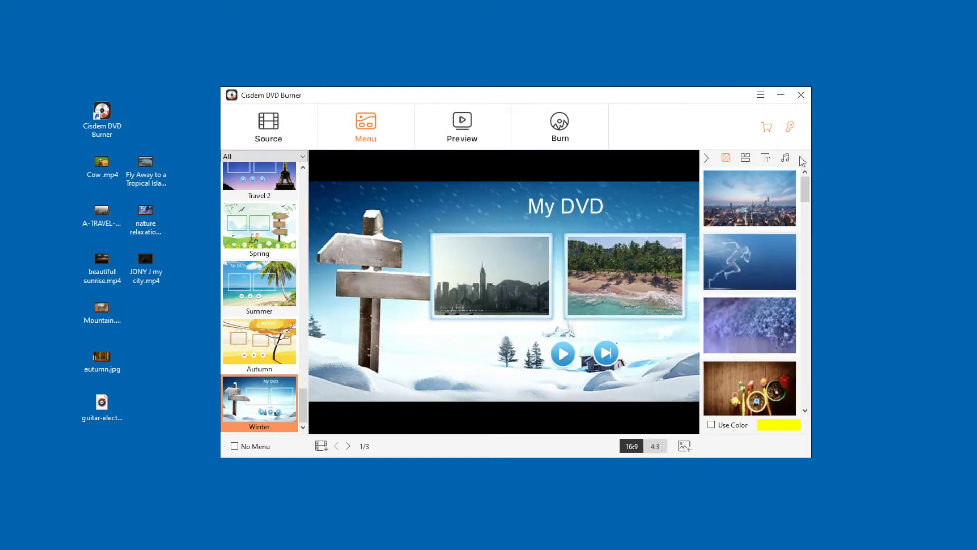
left_click(768, 196)
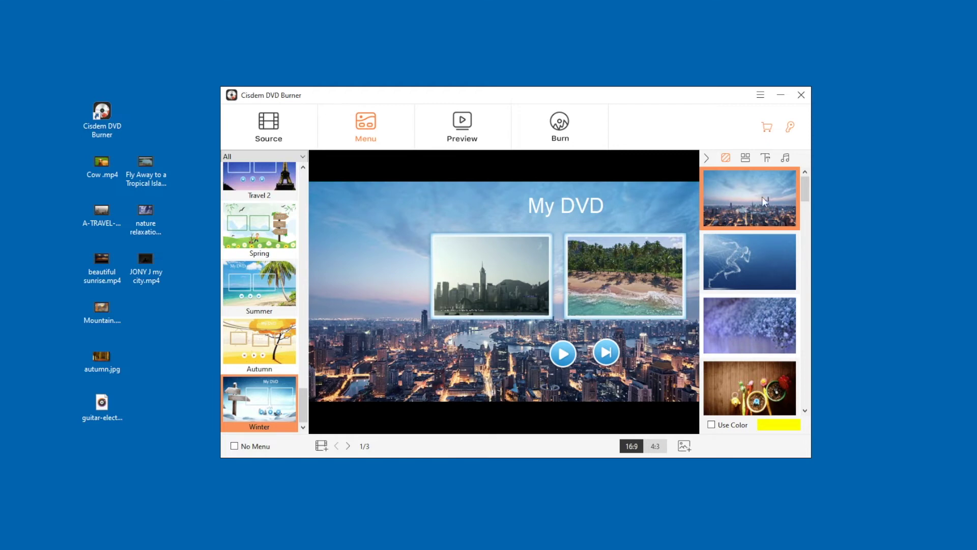
left_click(348, 446)
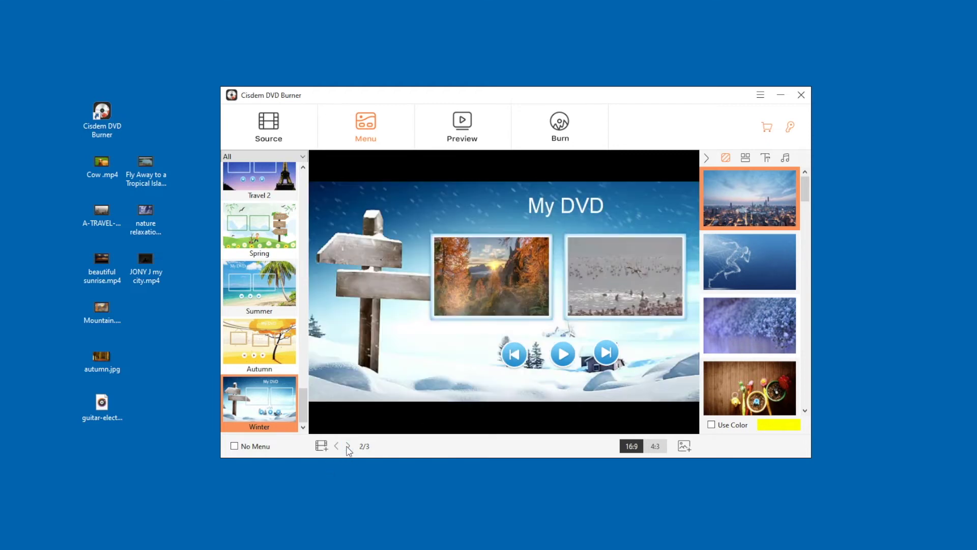
left_click(348, 446)
scroll(758, 336, "down", 3)
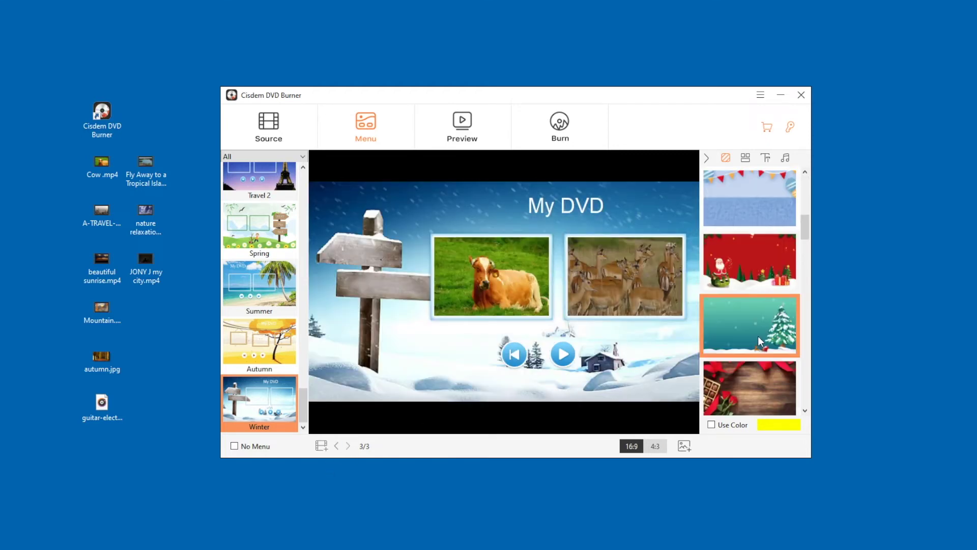
left_click(755, 333)
scroll(754, 332, "down", 8)
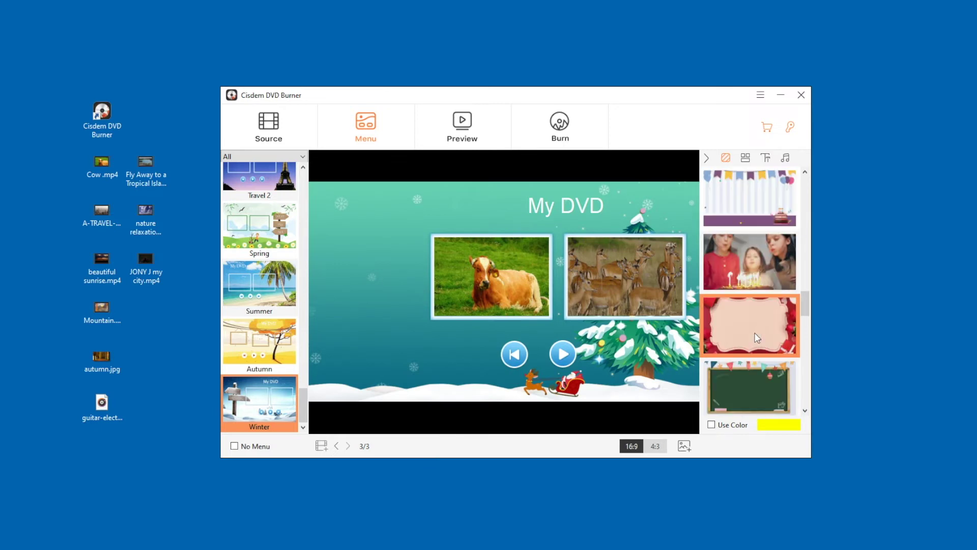
left_click(752, 379)
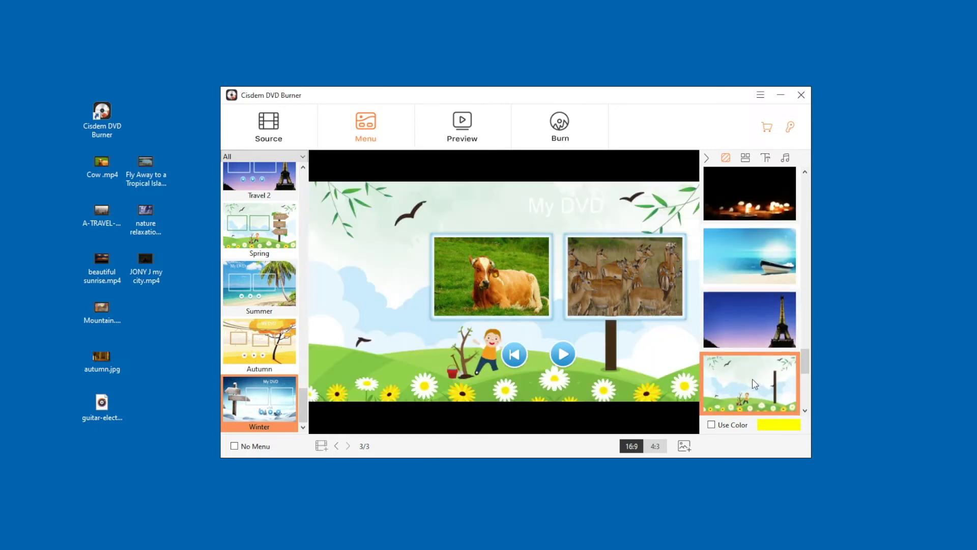
scroll(752, 379, "up", 4)
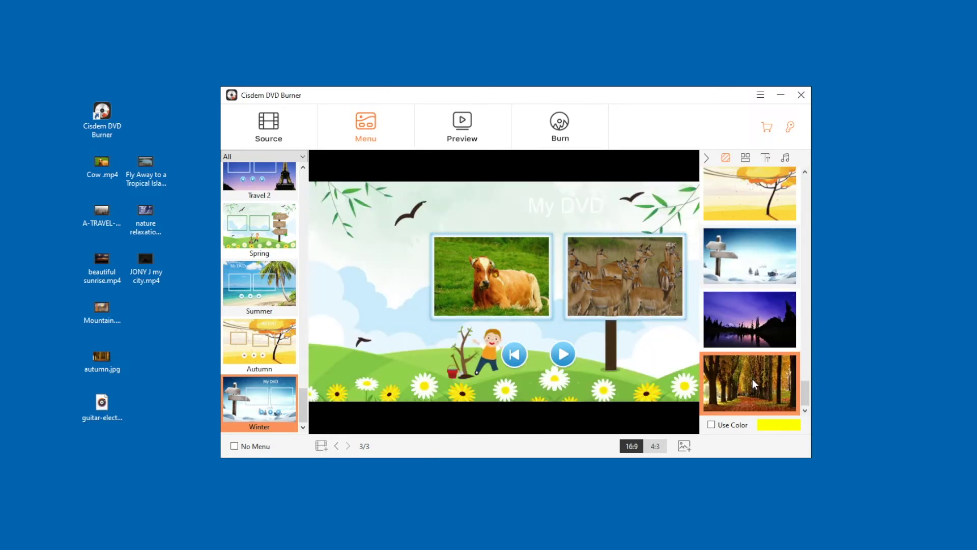
scroll(752, 378, "up", 6)
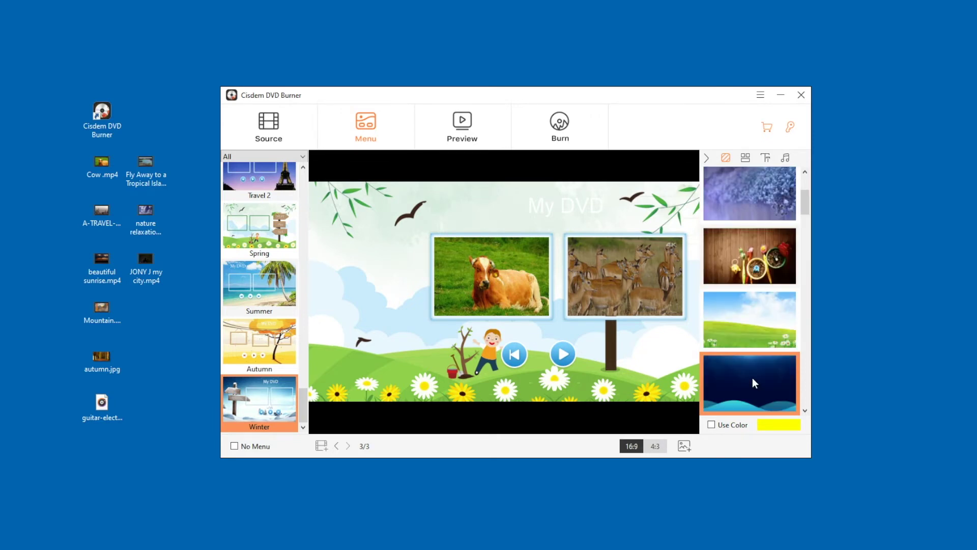
left_click(758, 330)
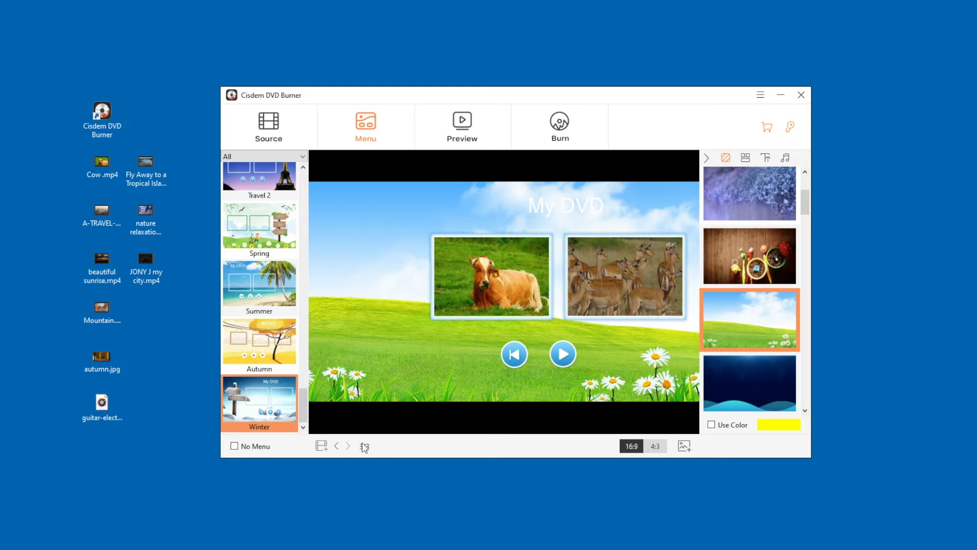
Import autumn.jpg from the desktop as the background of the second menu page
left_click(336, 446)
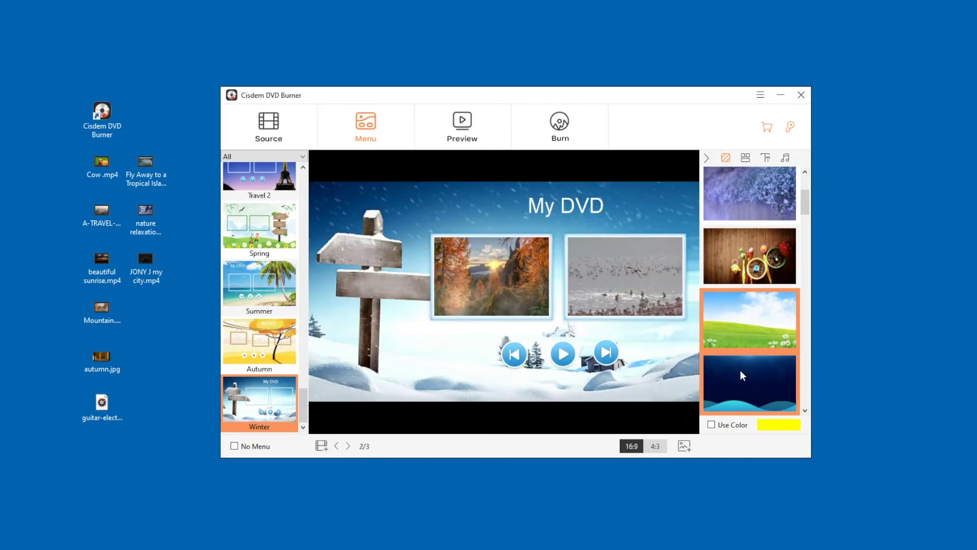
left_click(685, 446)
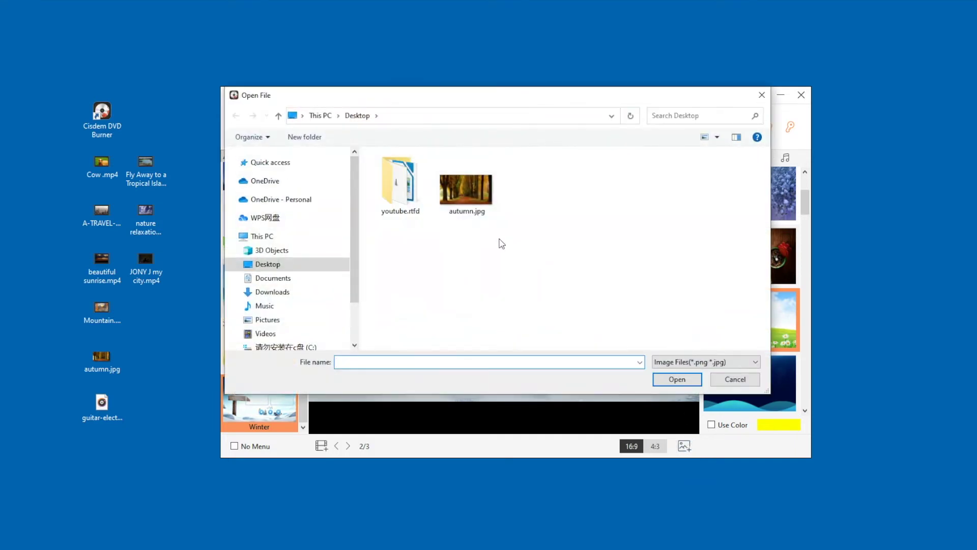
left_click(469, 193)
left_click(671, 380)
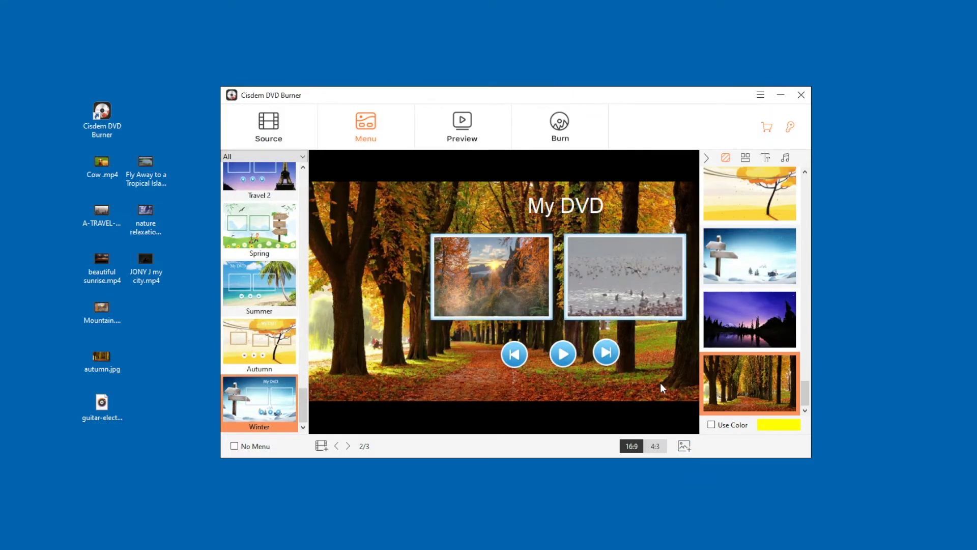
Try a solid brown (#aa5500) background on the second menu page and turn the solid color off again
left_click(711, 425)
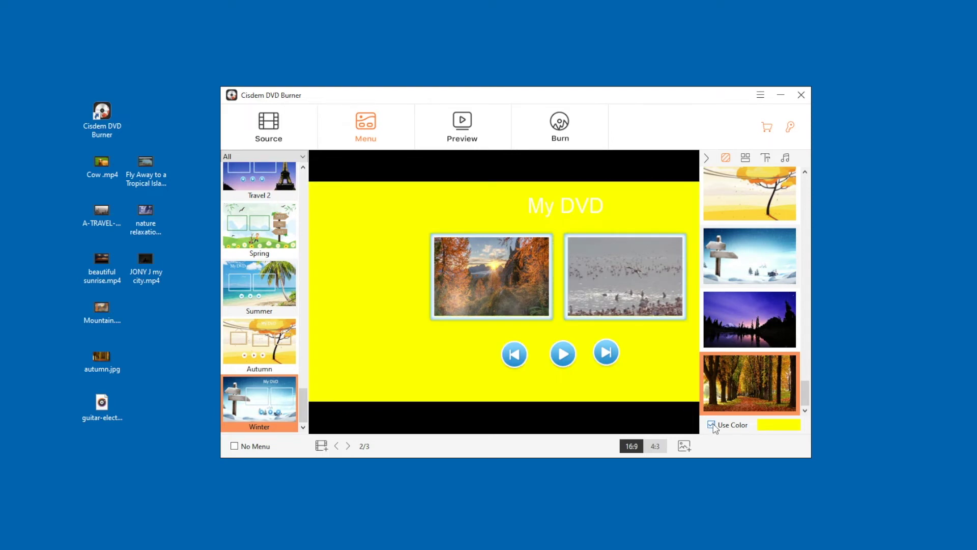
left_click(782, 426)
left_click(367, 207)
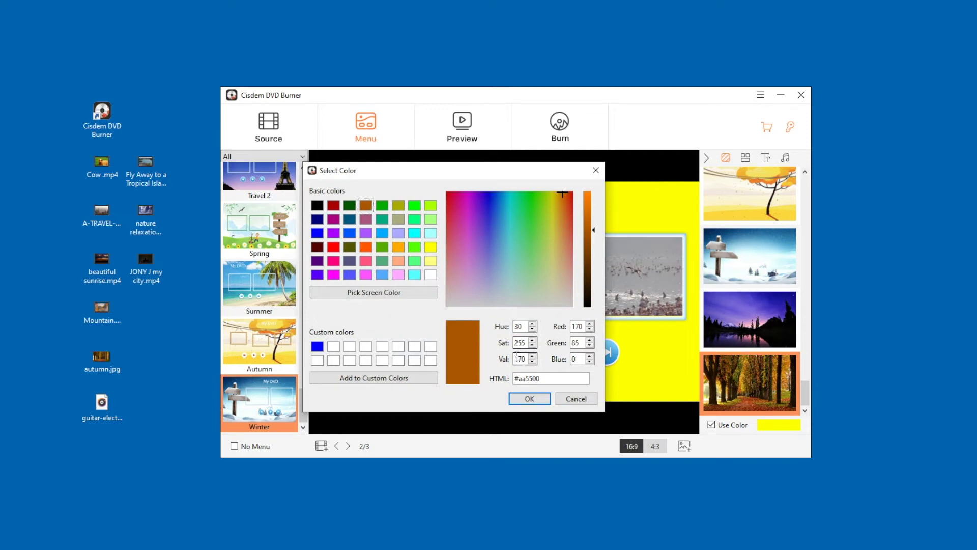
left_click(529, 398)
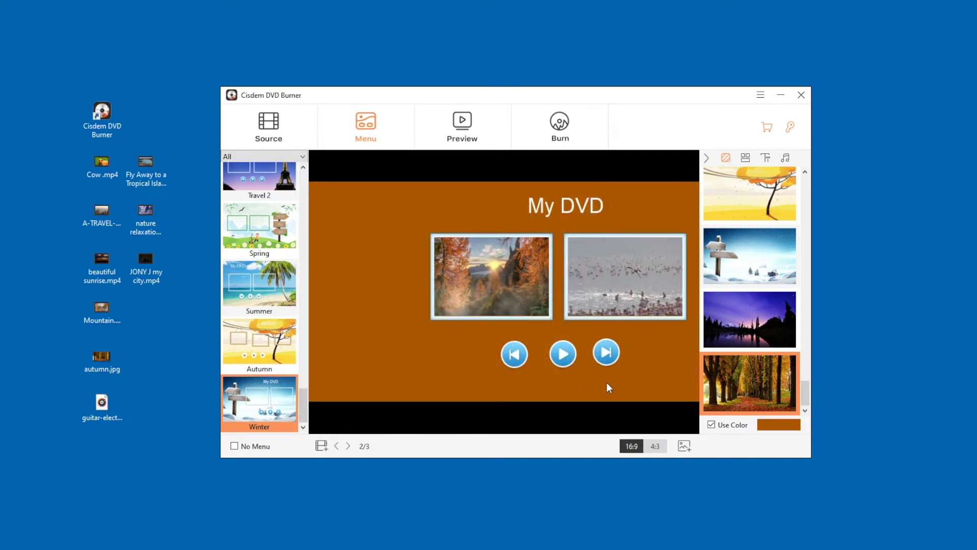
left_click(712, 425)
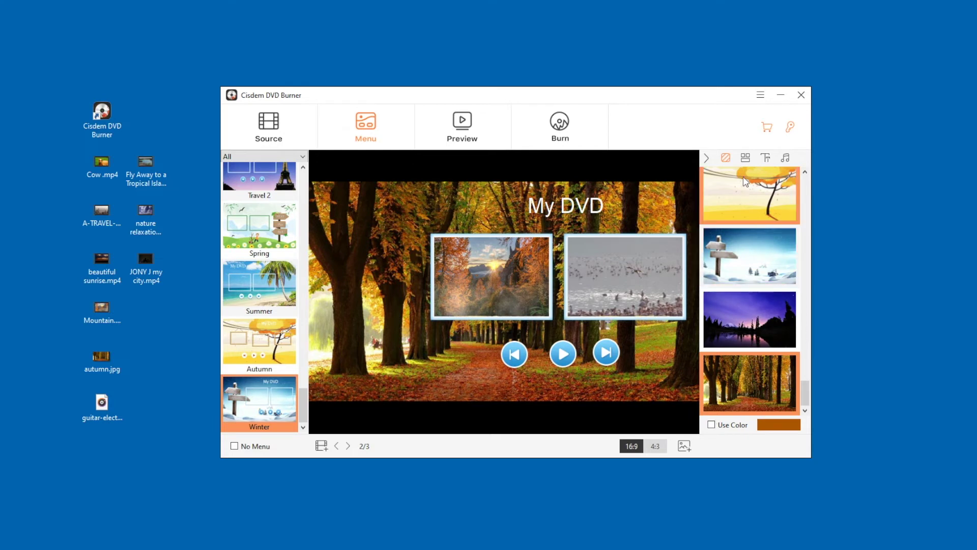
Apply the rainbow "SMILE!" frame to the cow video's thumbnail on the third menu page
left_click(745, 158)
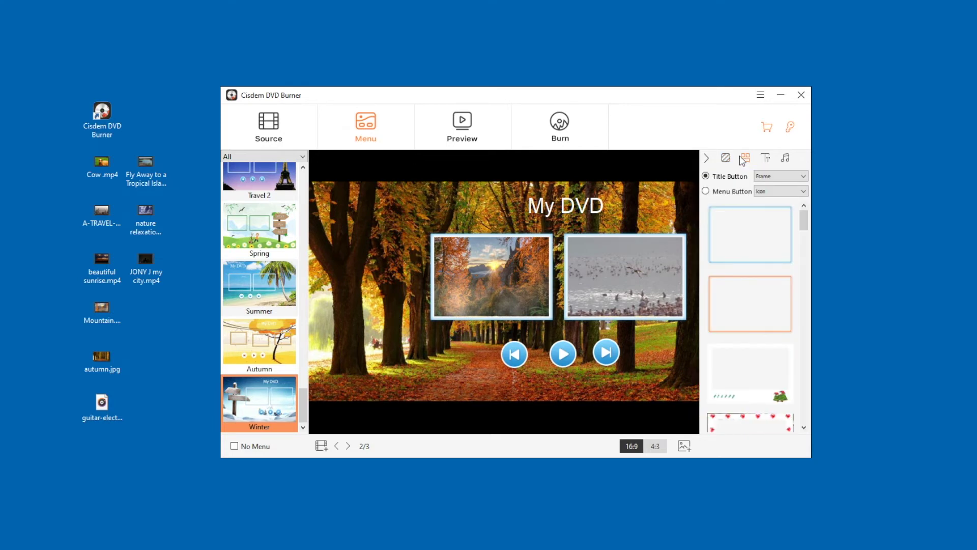
left_click(348, 446)
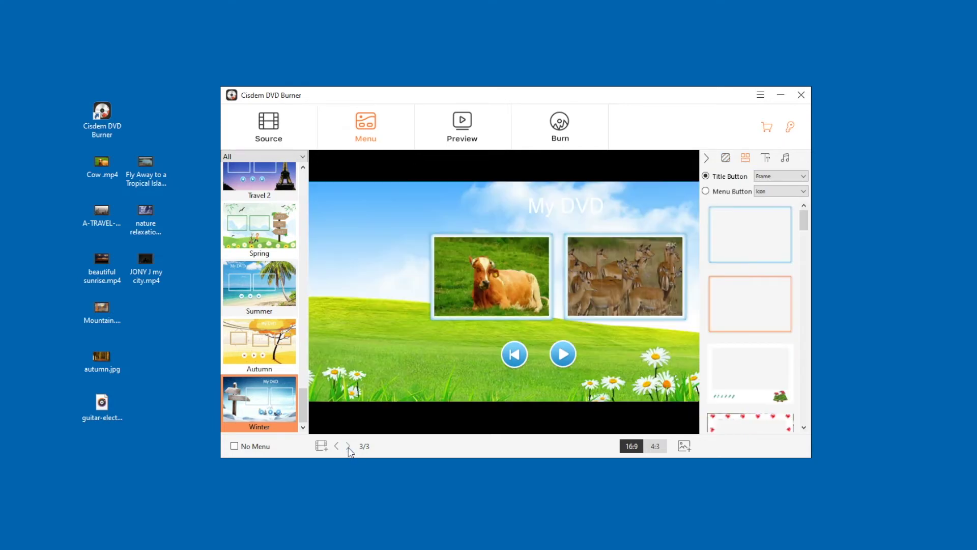
left_click(513, 278)
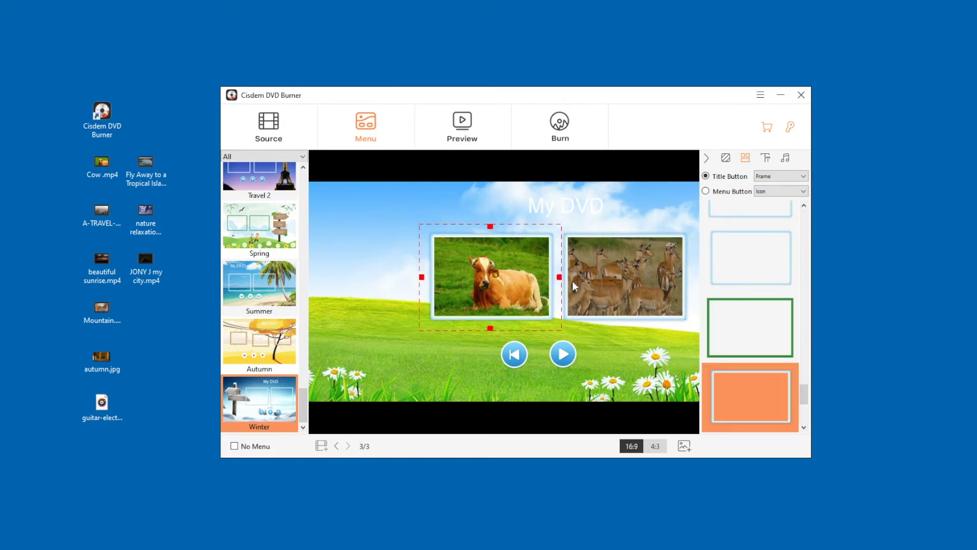
left_click(743, 262)
scroll(743, 262, "up", 3)
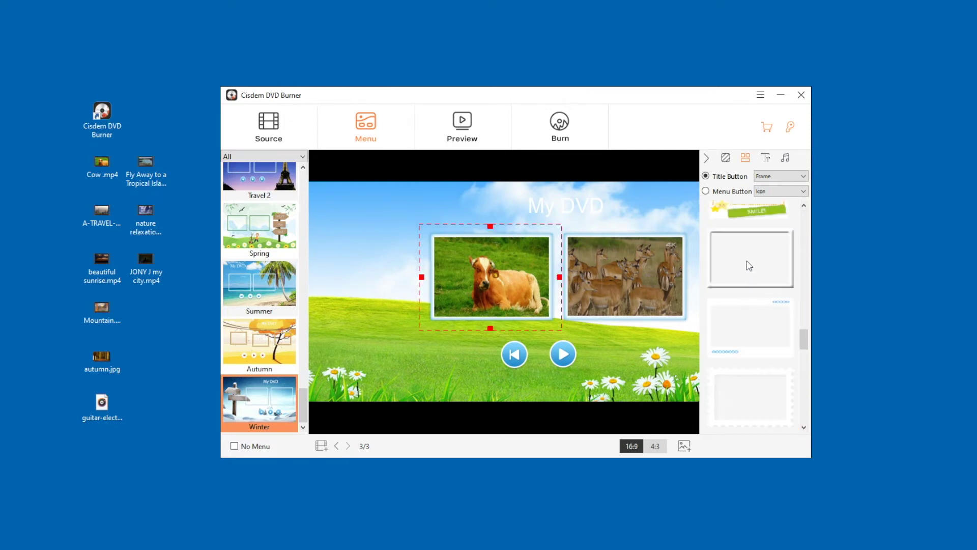
left_click(746, 279)
scroll(753, 290, "up", 1)
left_click(755, 385)
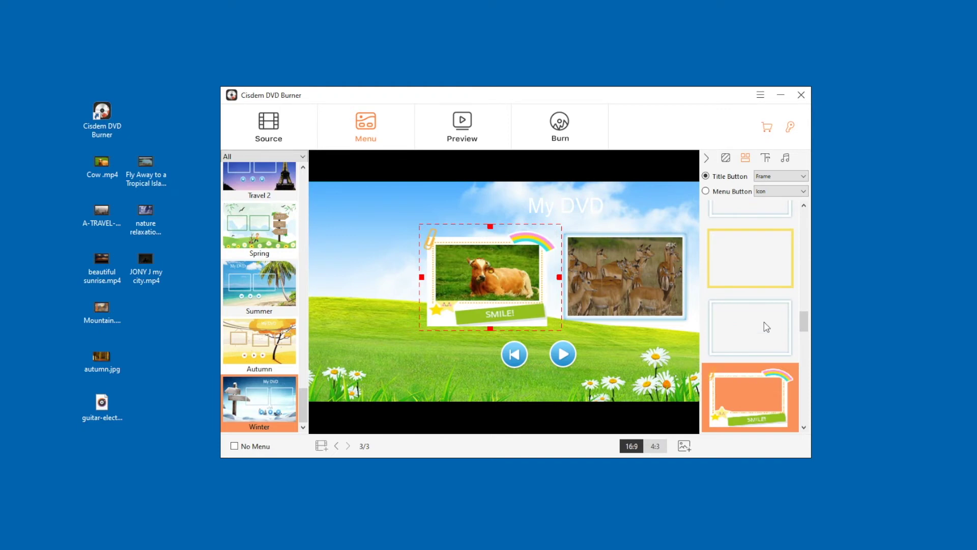
Try several icon styles for the third page's menu buttons and apply the round red set with white symbols
left_click(707, 191)
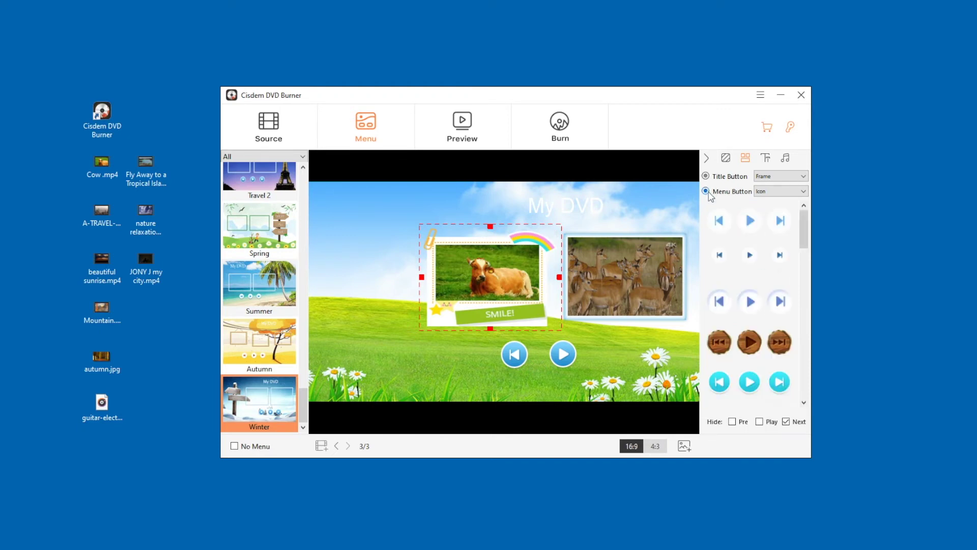
left_click(744, 275)
scroll(746, 285, "down", 1)
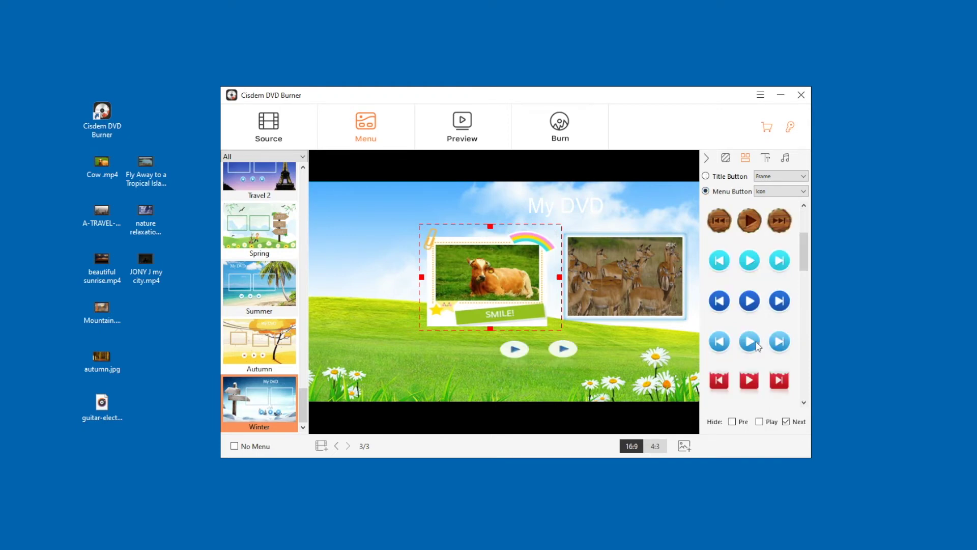
left_click(749, 342)
scroll(750, 344, "down", 3)
left_click(752, 342)
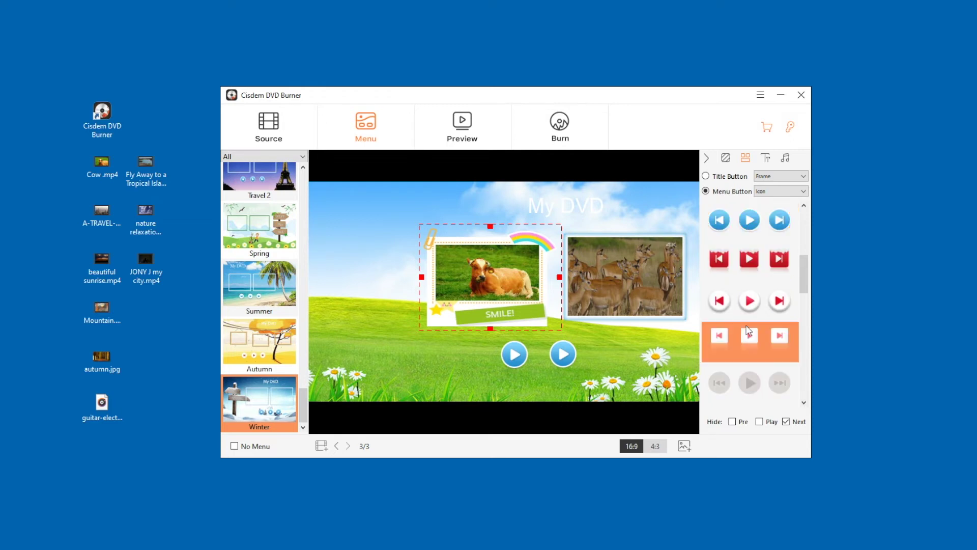
scroll(751, 345, "down", 3)
left_click(750, 346)
scroll(750, 346, "down", 3)
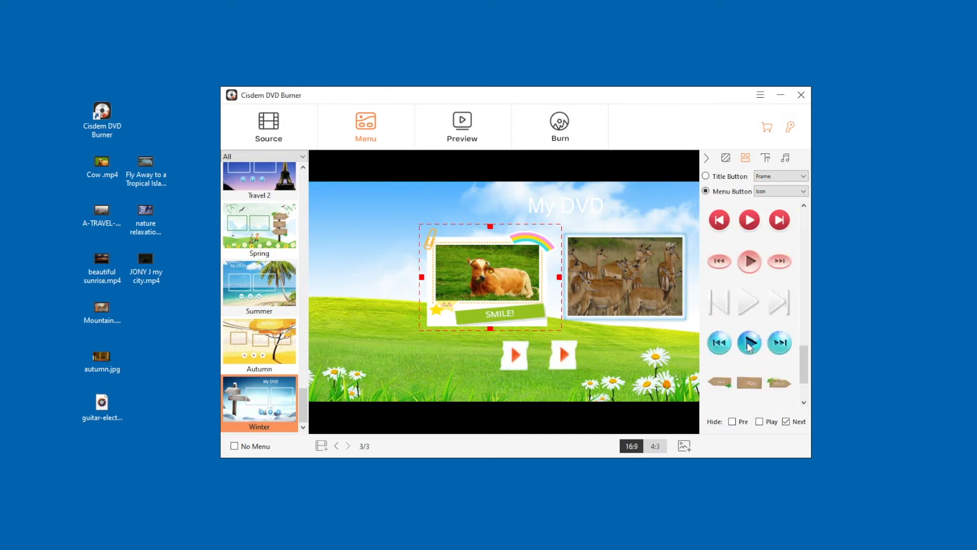
scroll(749, 346, "up", 3)
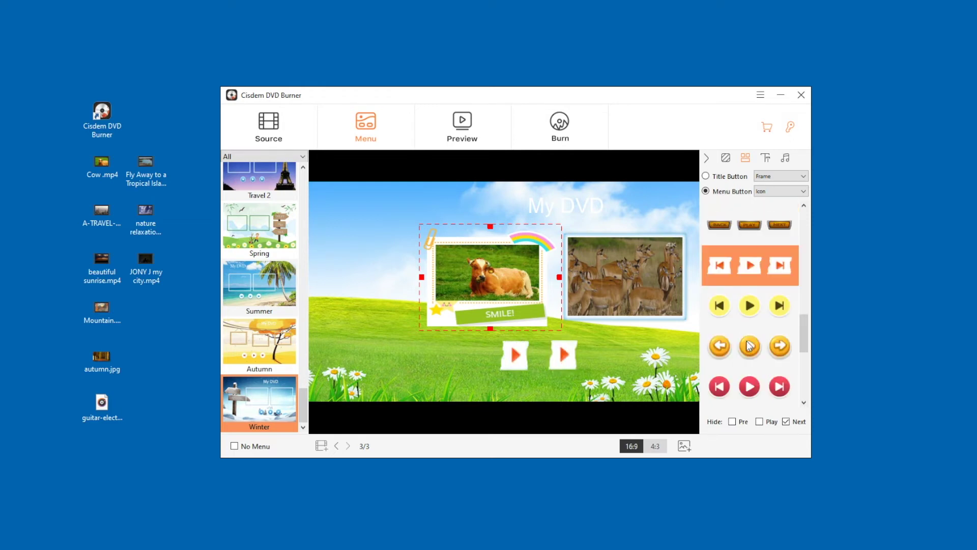
left_click(750, 379)
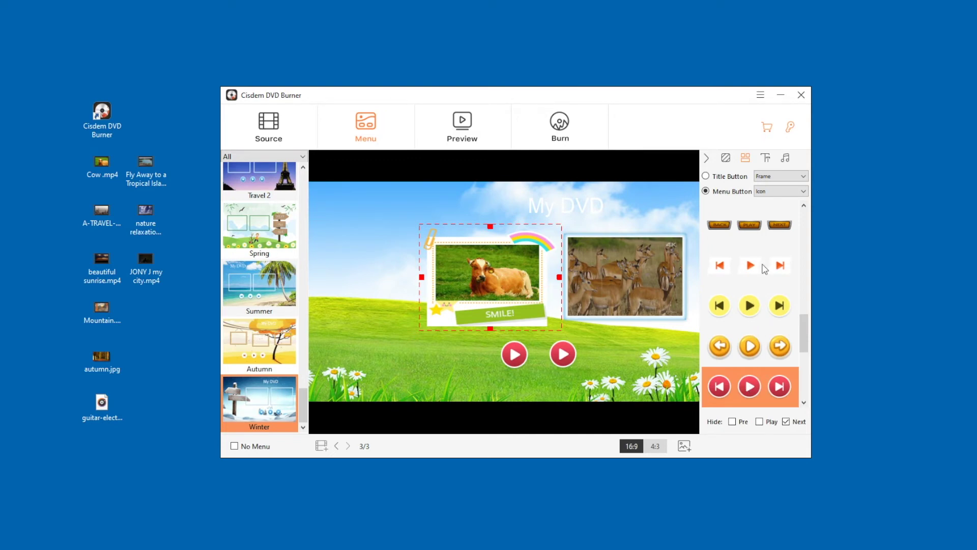
Set the text color of the third page's "My DVD" title to orange (#ffaa00)
left_click(769, 163)
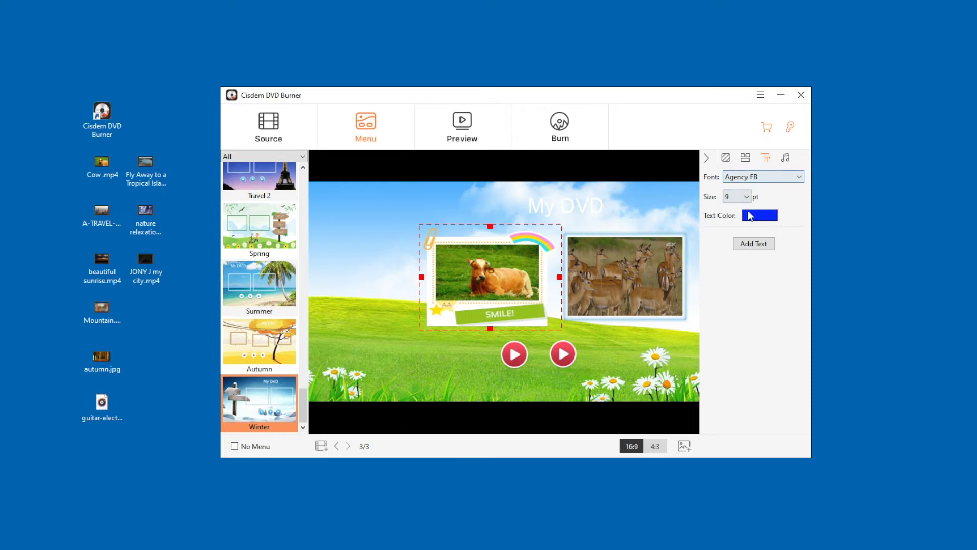
left_click(582, 211)
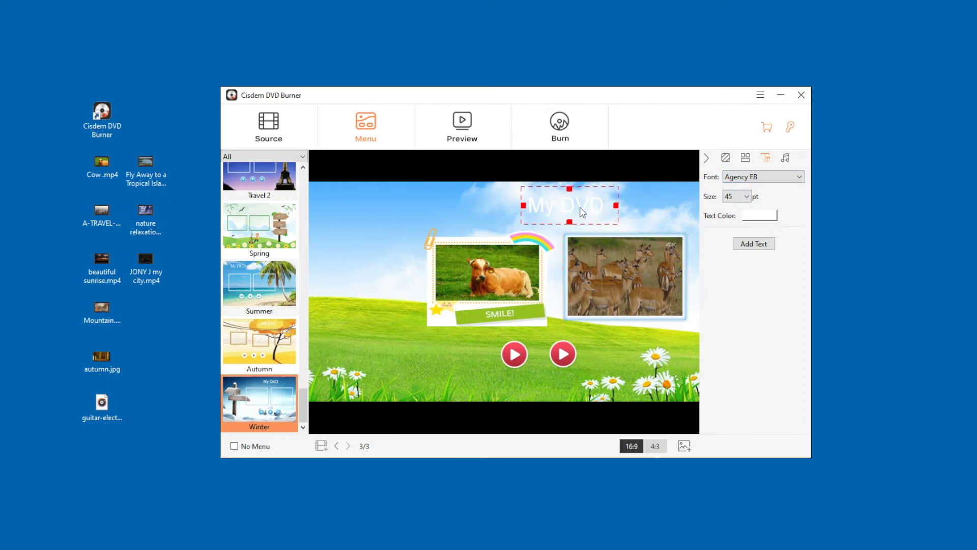
left_click(761, 218)
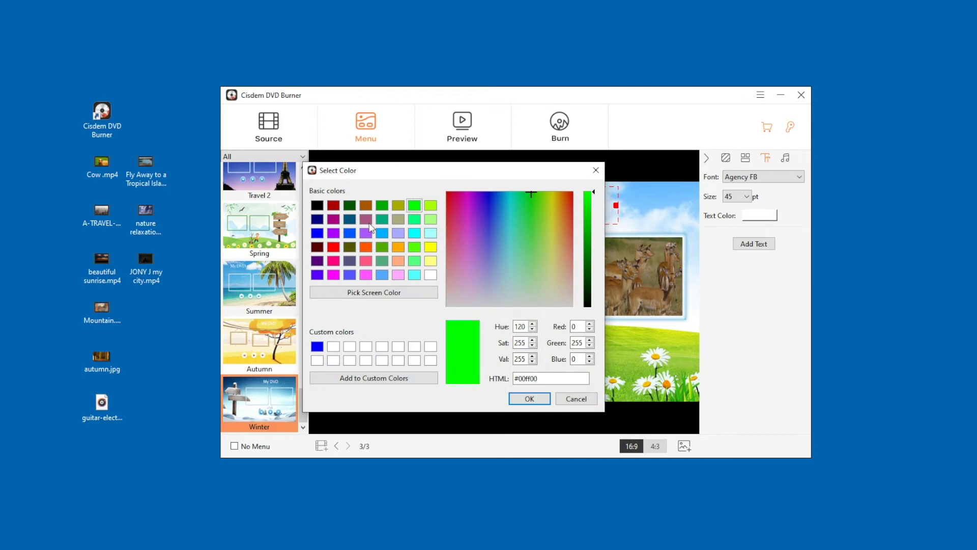
left_click(398, 247)
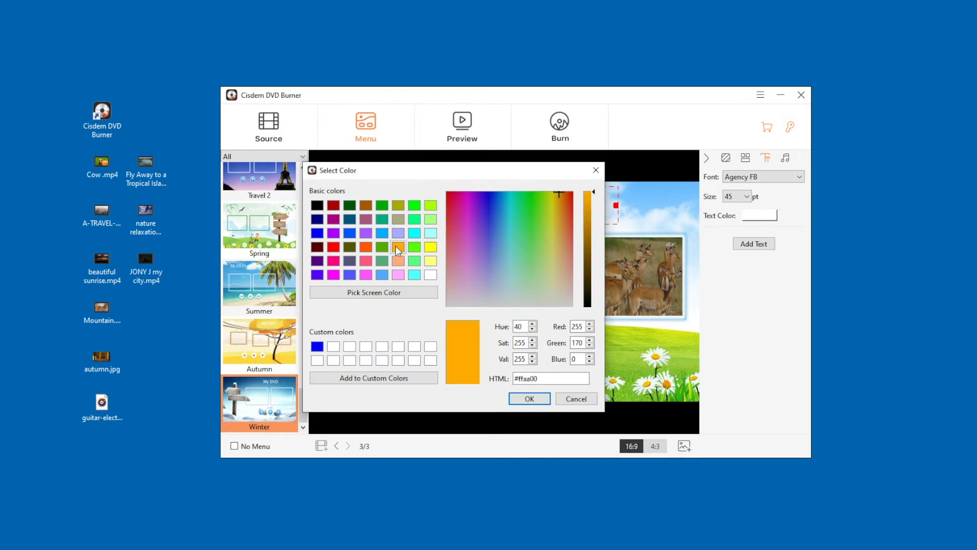
left_click(530, 398)
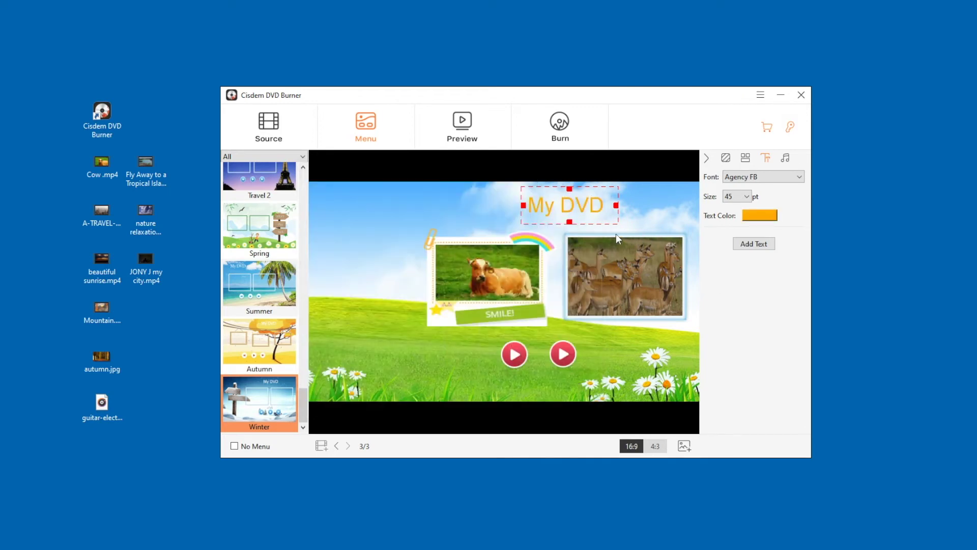
Change the third menu page's title text to "My Vocation"
left_click(578, 206)
double_click(578, 205)
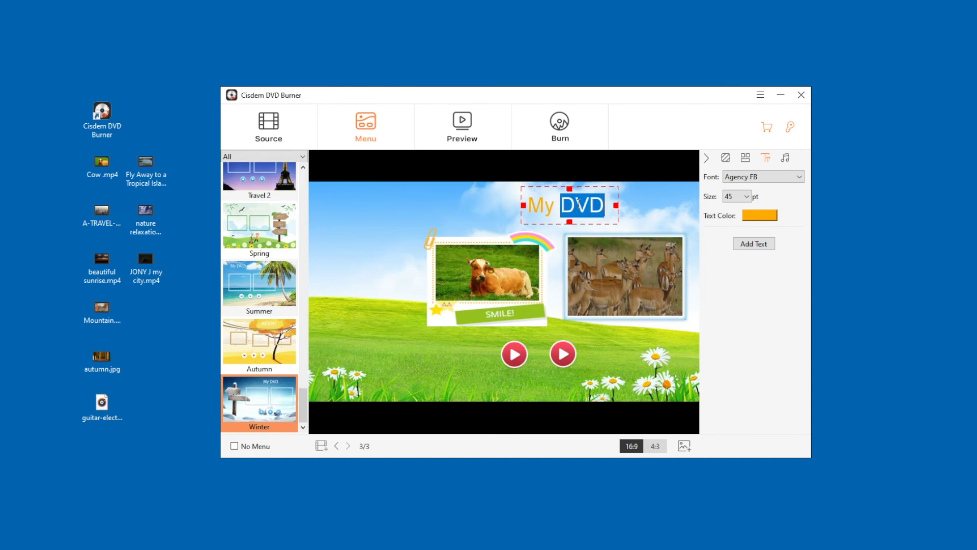
type("Vo")
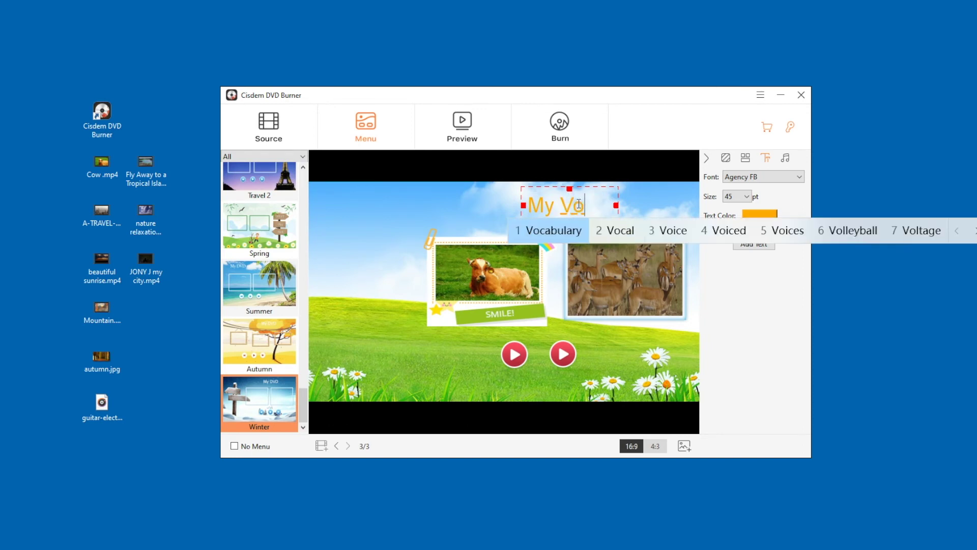
key("Escape")
type("cation")
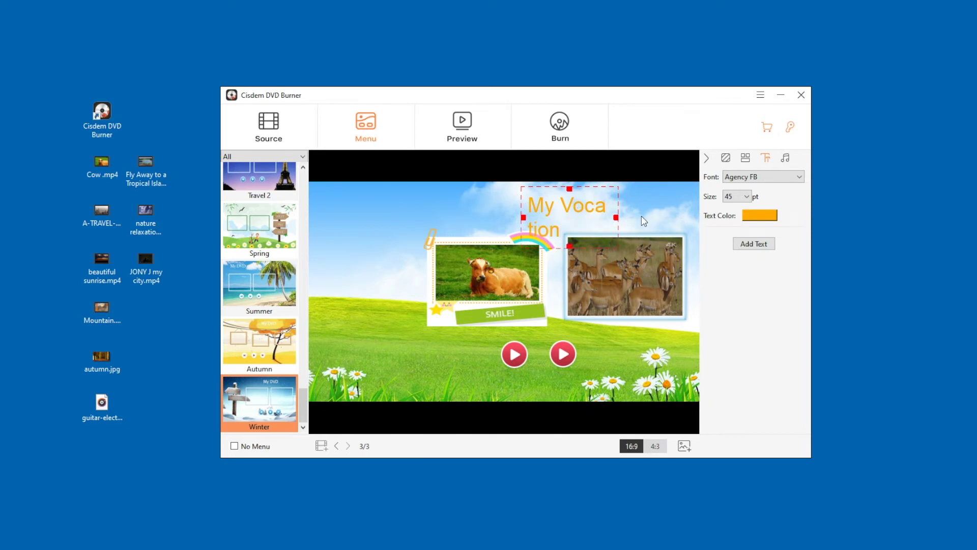
Try several fonts for the "My Vocation" title, apply Eras Bold ITC, and widen its text box to fit one line
left_click_drag(616, 217, 655, 218)
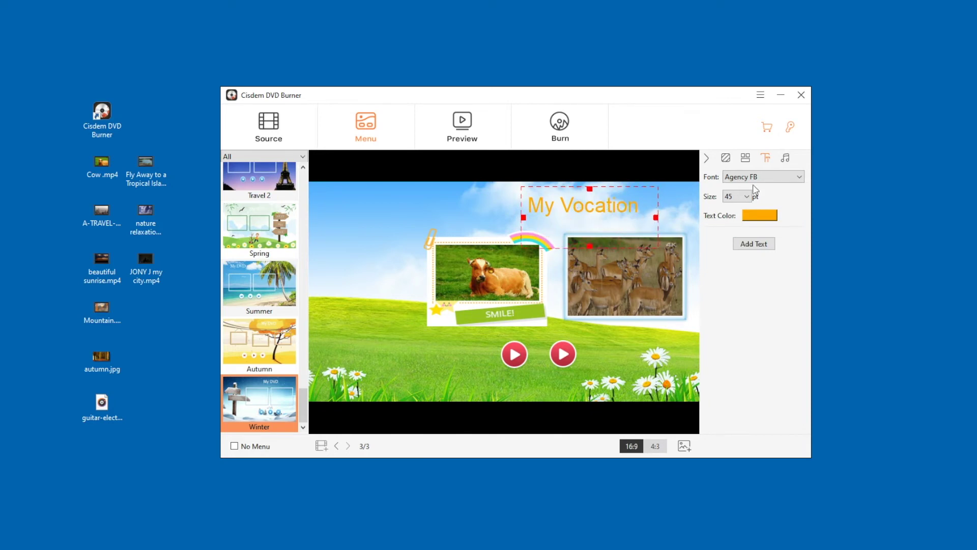
left_click(758, 176)
scroll(770, 234, "down", 5)
scroll(771, 234, "down", 12)
scroll(770, 234, "down", 4)
scroll(758, 265, "down", 1)
scroll(759, 265, "down", 1)
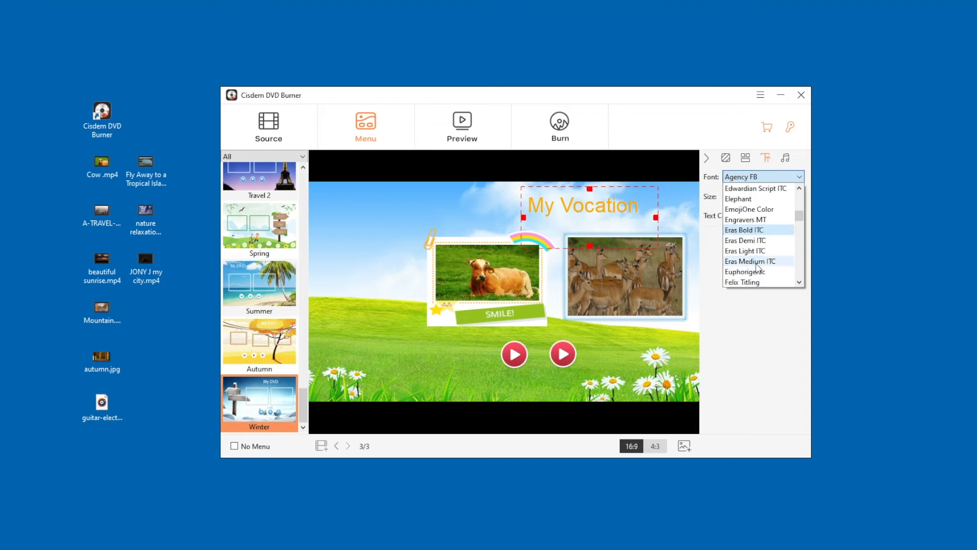
left_click(753, 209)
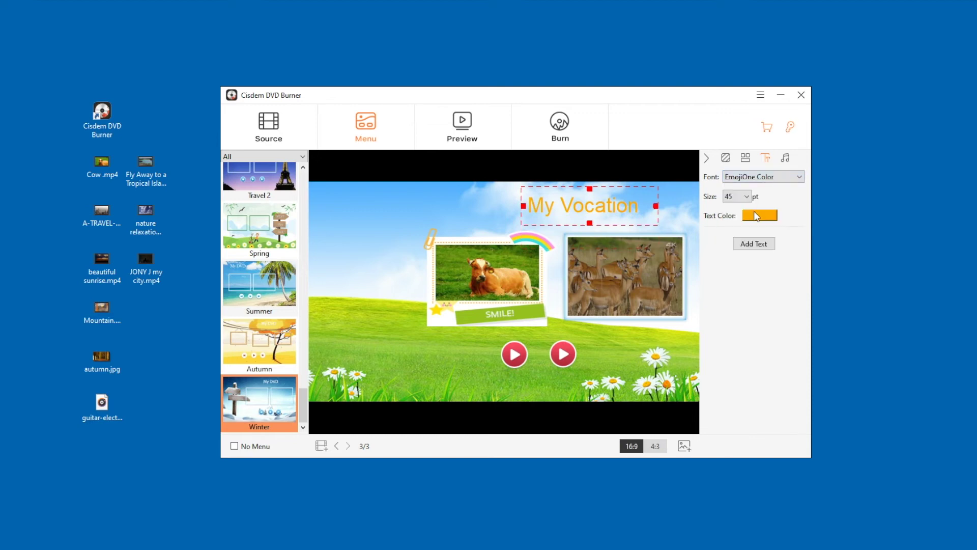
left_click(761, 177)
left_click(757, 220)
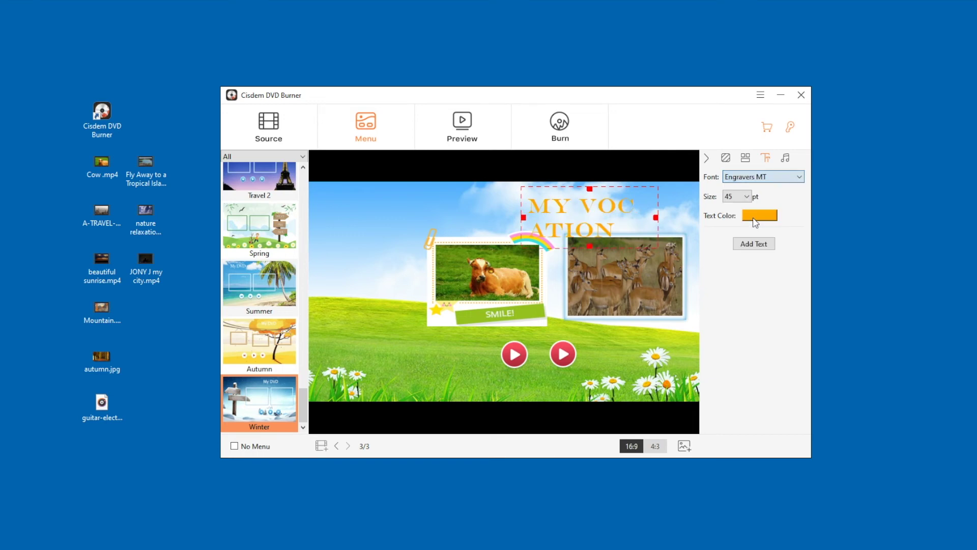
left_click(756, 178)
left_click(753, 230)
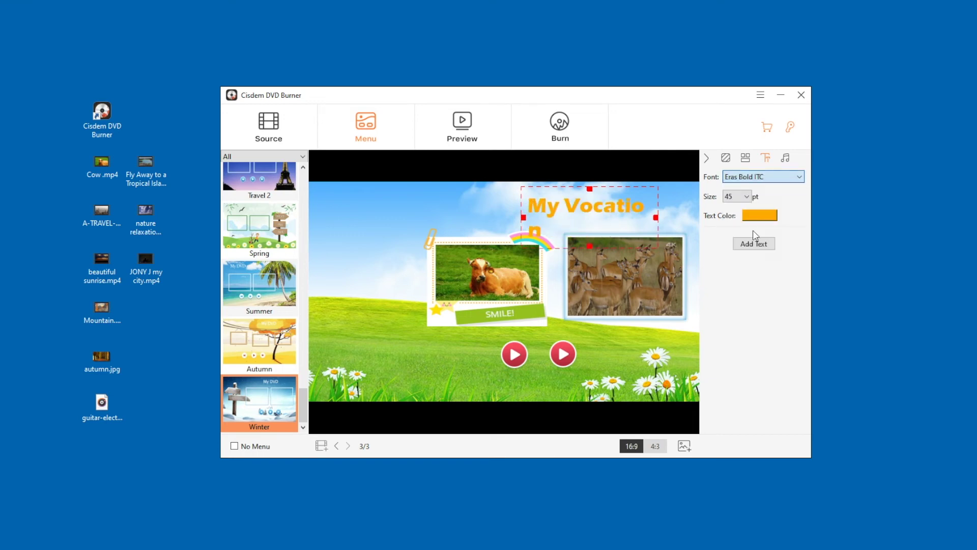
left_click_drag(656, 218, 674, 217)
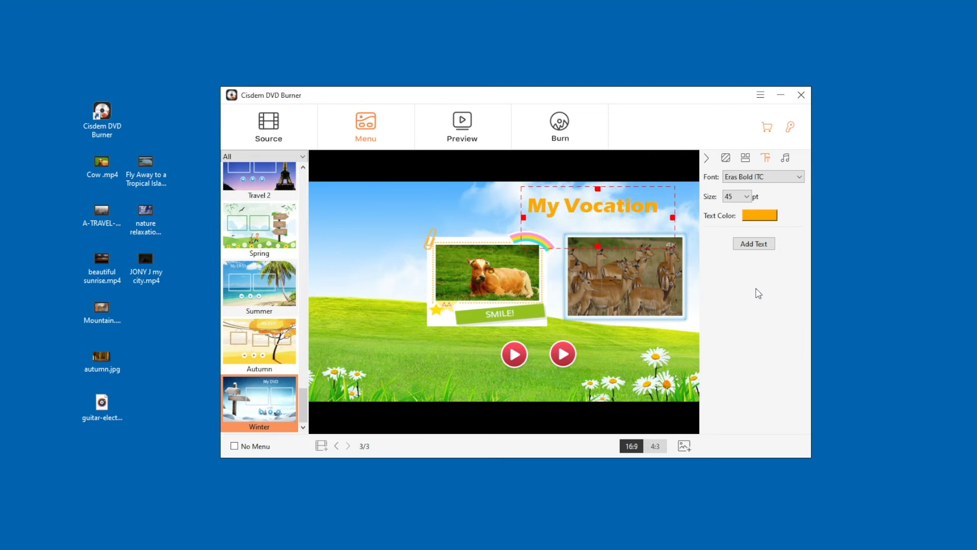
Add two text boxes to the third menu page and place them one above the other beside the cow thumbnail
left_click(759, 246)
left_click_drag(523, 294, 382, 301)
left_click_drag(489, 287, 367, 235)
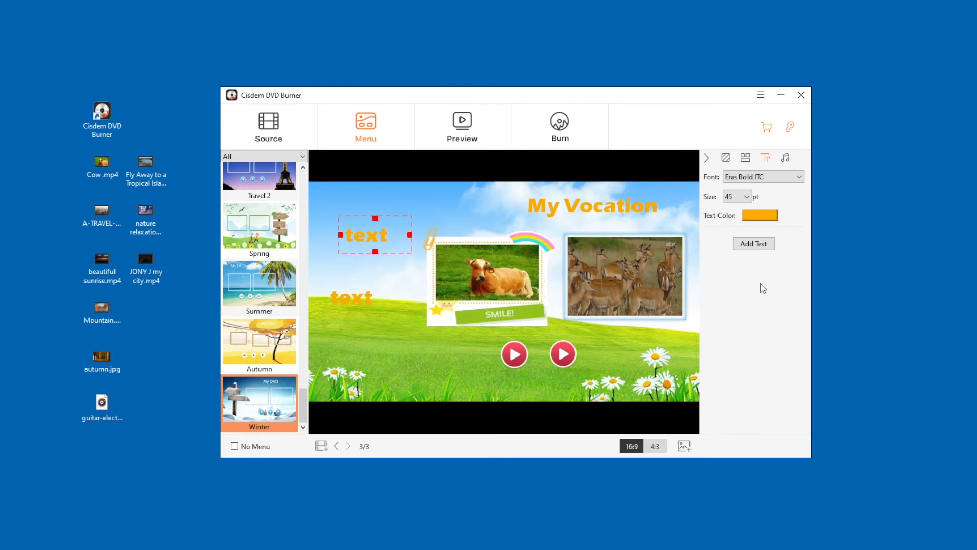
Set the menu's background music to guitar-electro-sport-trailer-115571.mp3 from the Desktop folder
left_click(785, 158)
left_click(754, 189)
left_click(727, 212)
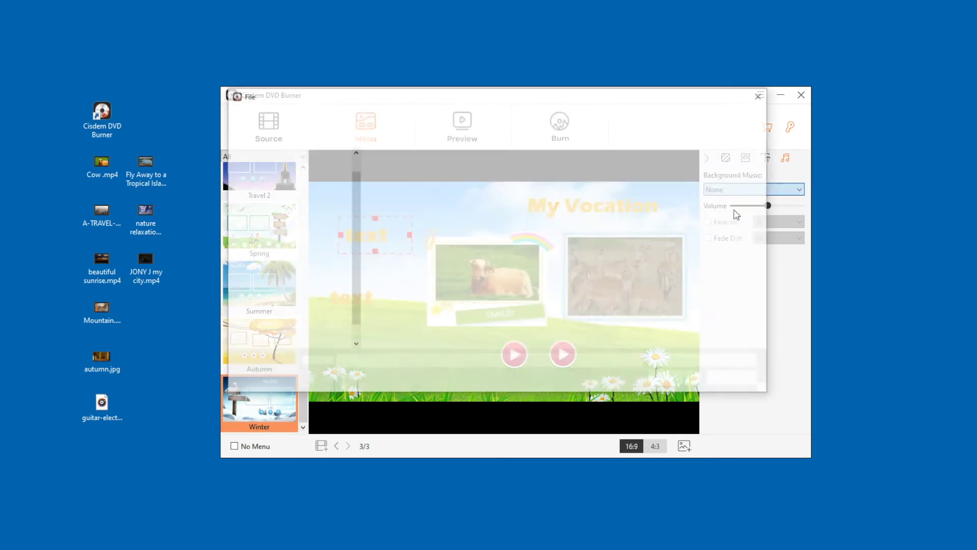
left_click(429, 184)
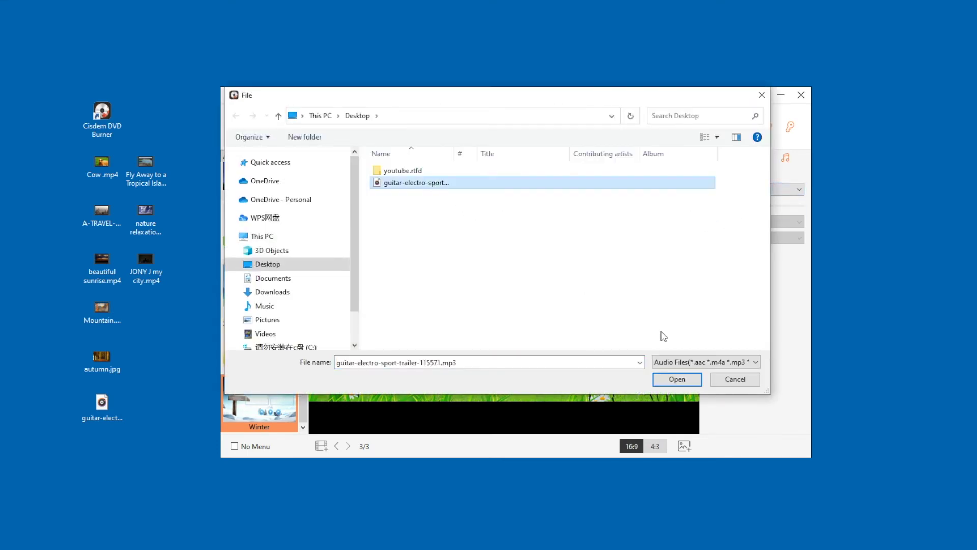
left_click(678, 380)
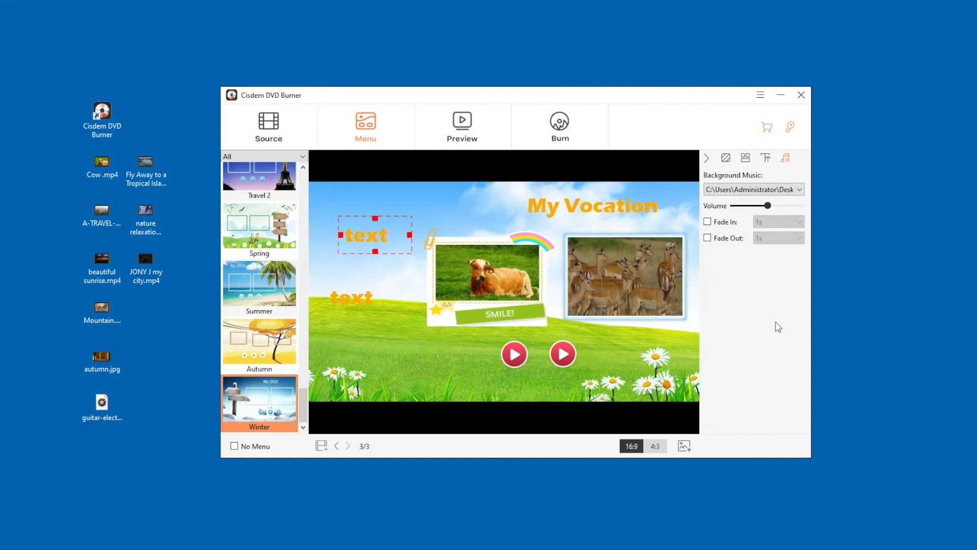
Raise the background music volume slightly and enable fade in and fade out at 3s each
left_click_drag(767, 205, 770, 205)
left_click(707, 221)
left_click(707, 238)
left_click(778, 222)
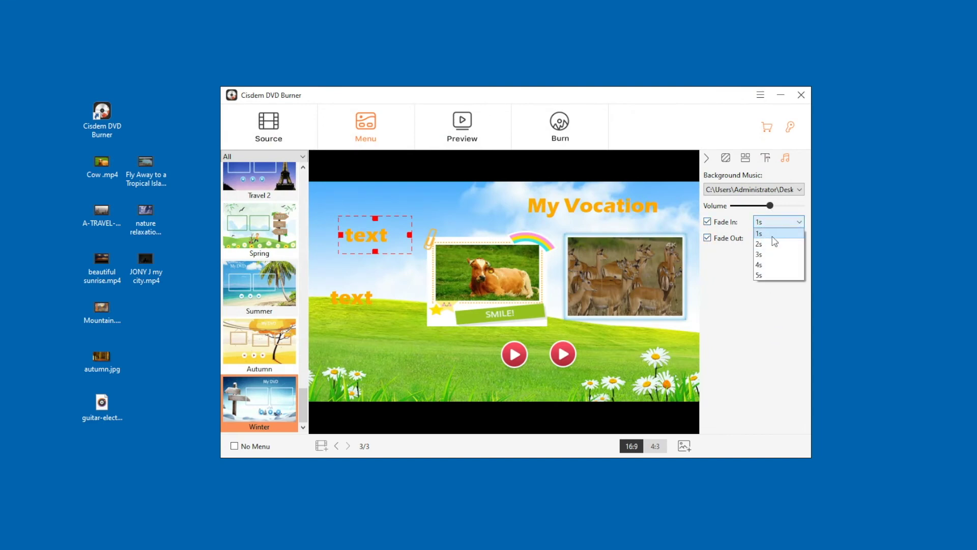
left_click(763, 253)
left_click(769, 237)
left_click(763, 271)
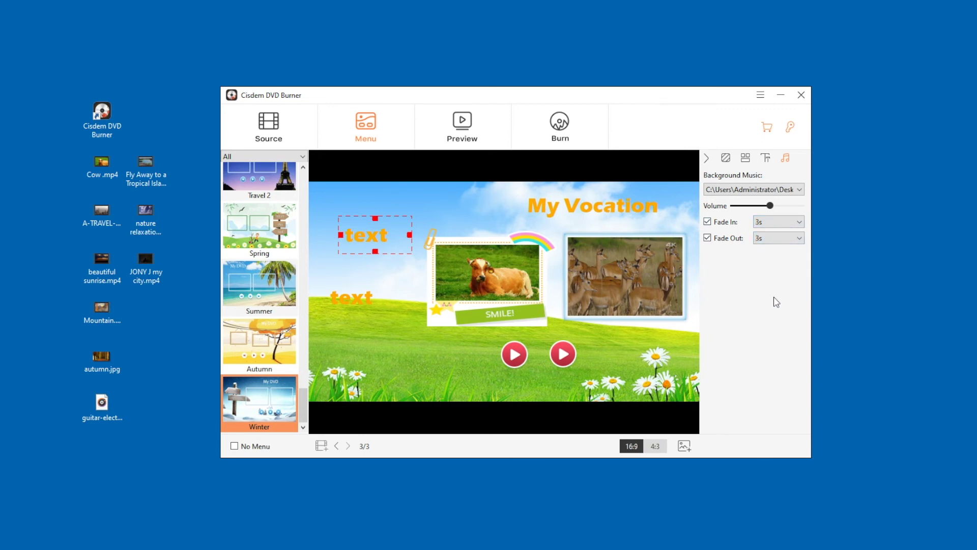
Preview the DVD, playing titles 5, 4 and 3
left_click(472, 130)
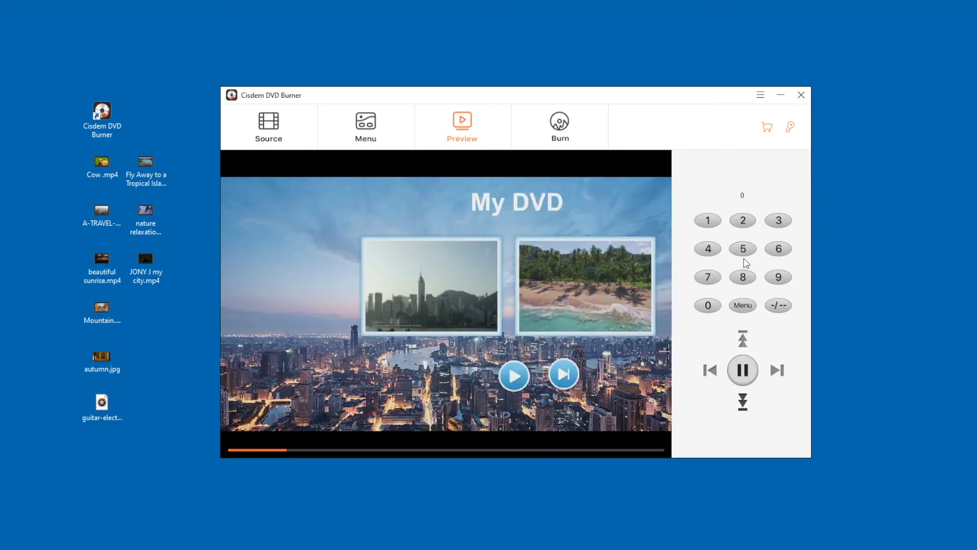
left_click(742, 249)
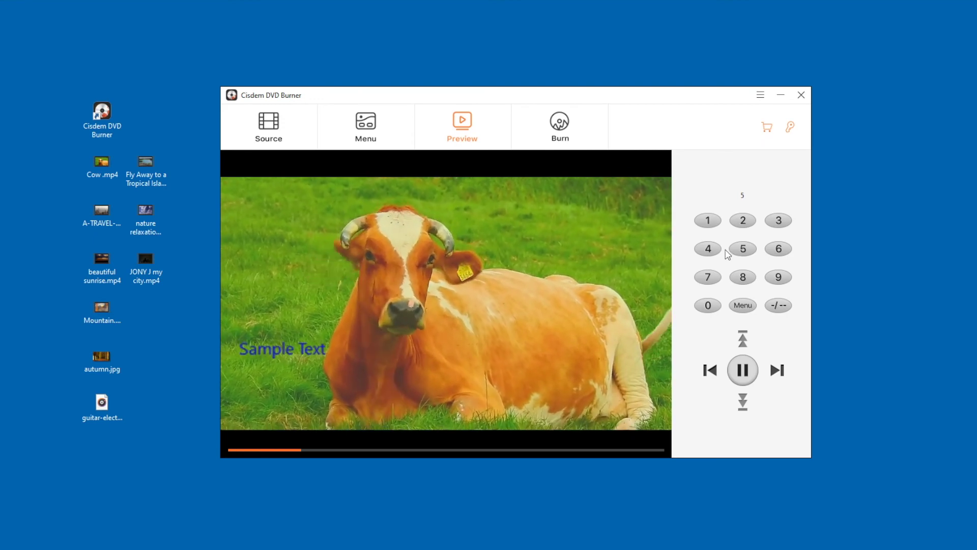
left_click(708, 248)
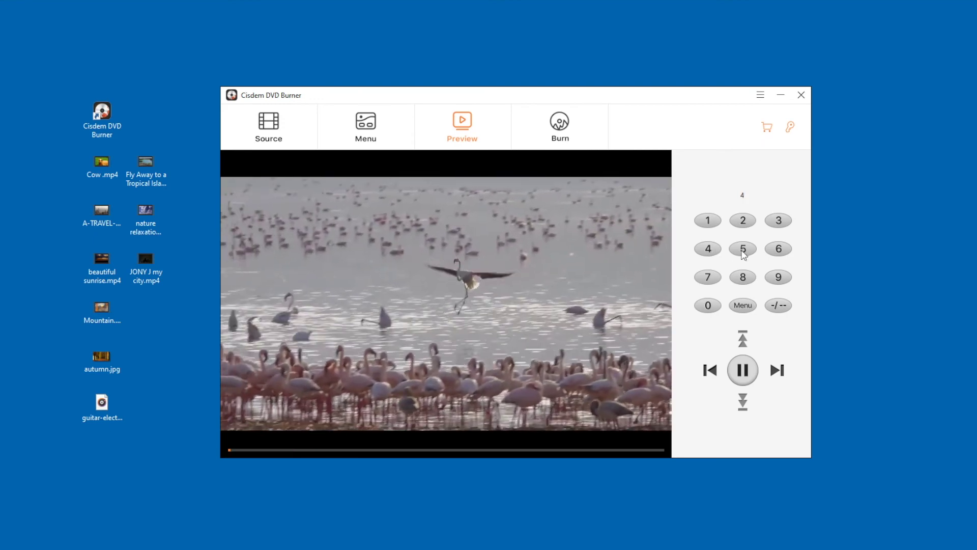
left_click(777, 224)
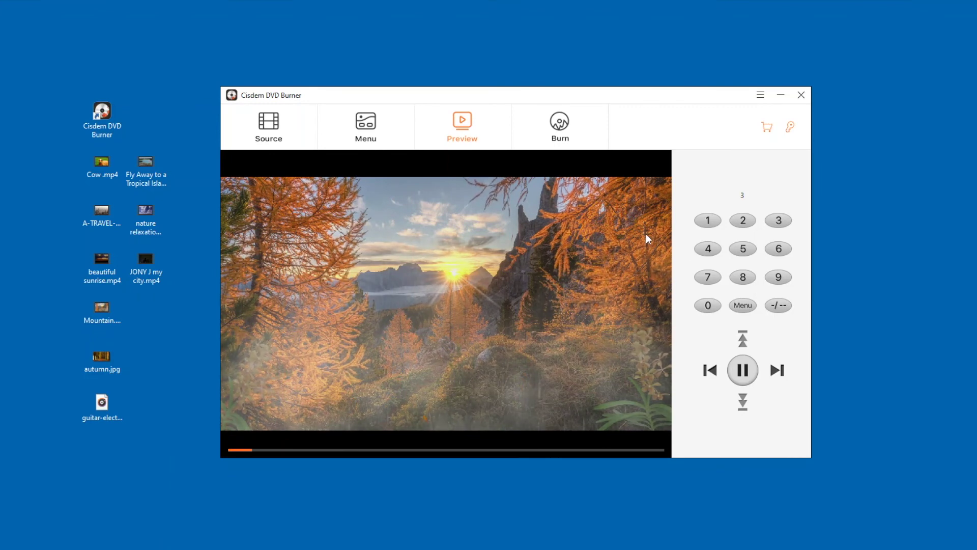
Set the burn output to Save as DVD Folder
left_click(562, 141)
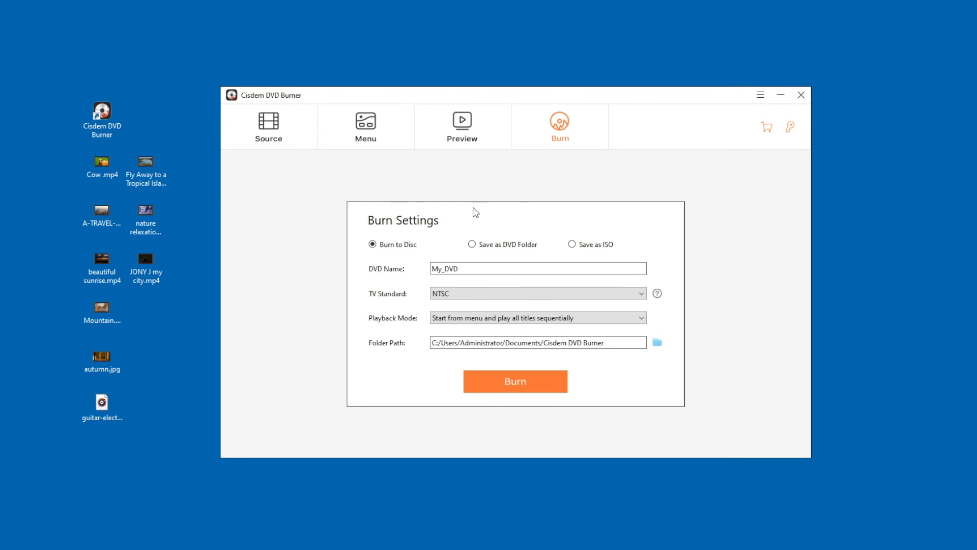
left_click(472, 245)
left_click(760, 96)
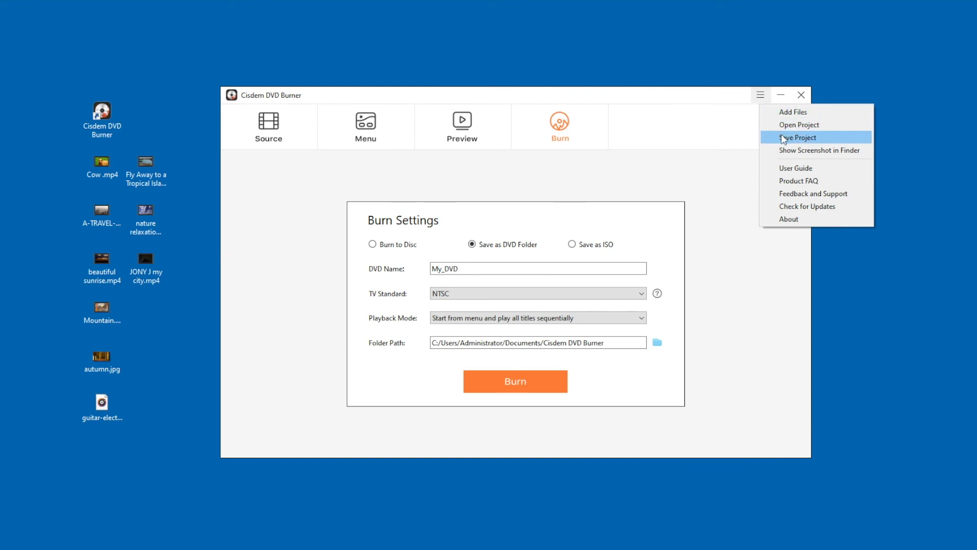
left_click(644, 163)
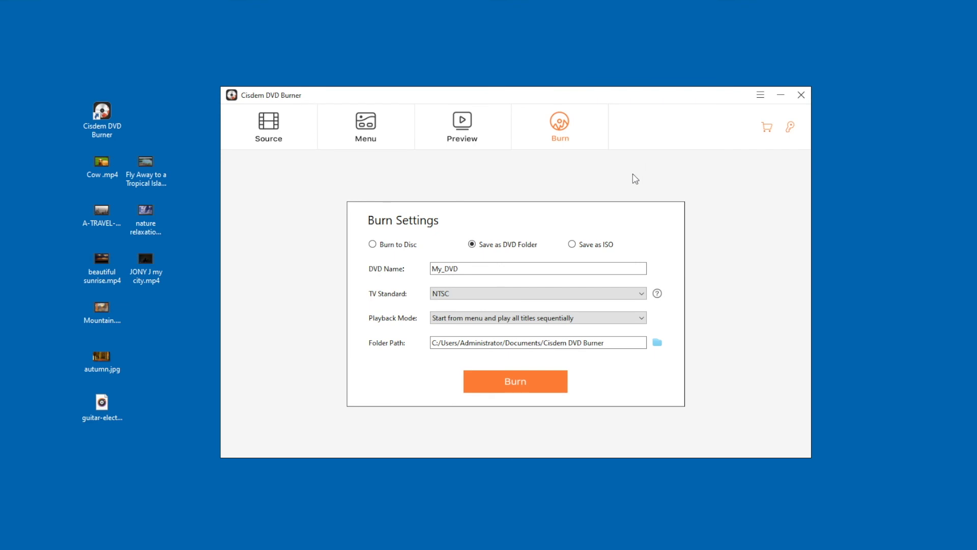
Set the playback mode to "Start from title and loop all ones" and start burning the DVD folder
left_click(642, 294)
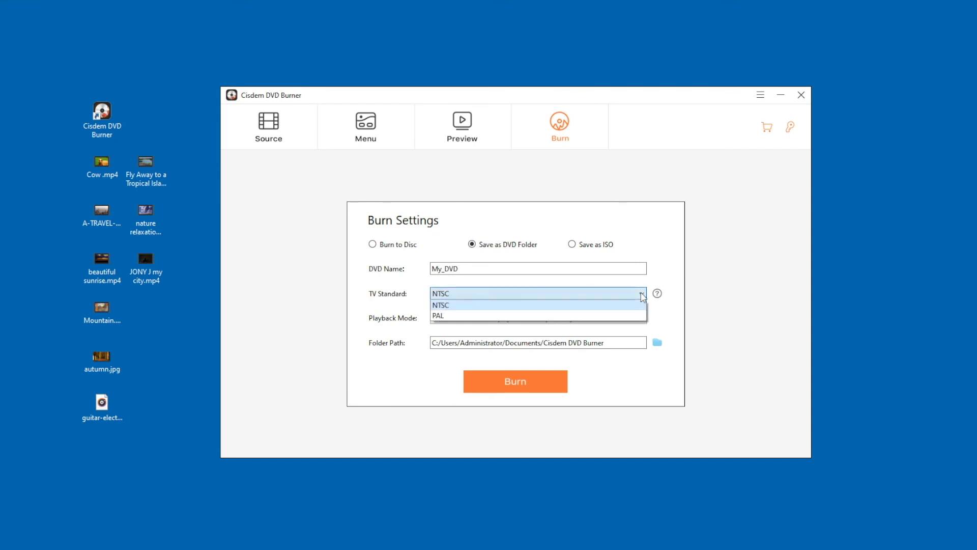
left_click(664, 282)
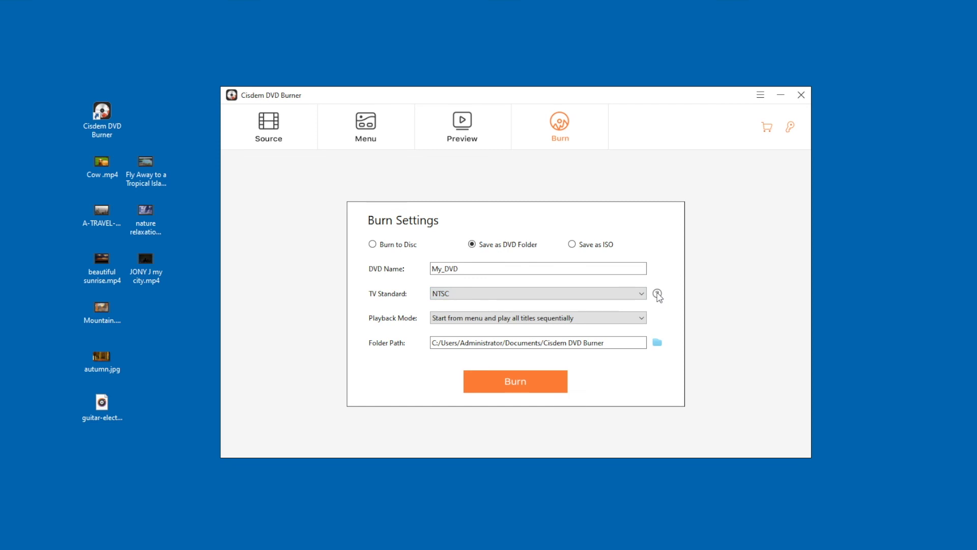
left_click(641, 318)
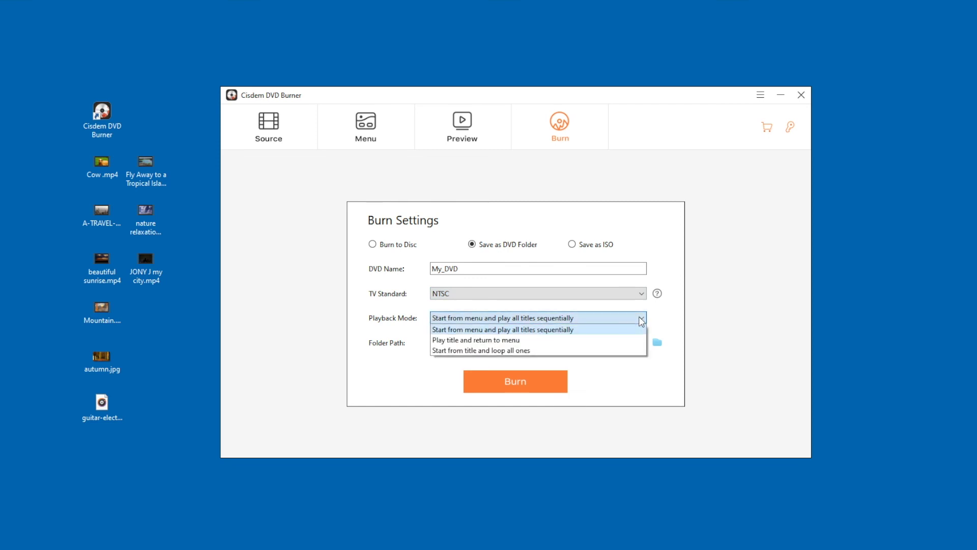
left_click(529, 351)
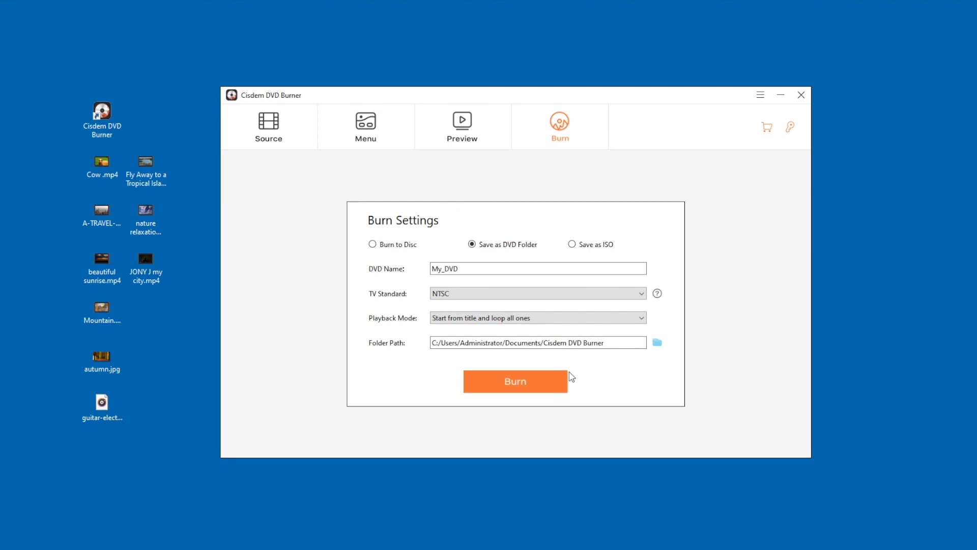
left_click(543, 385)
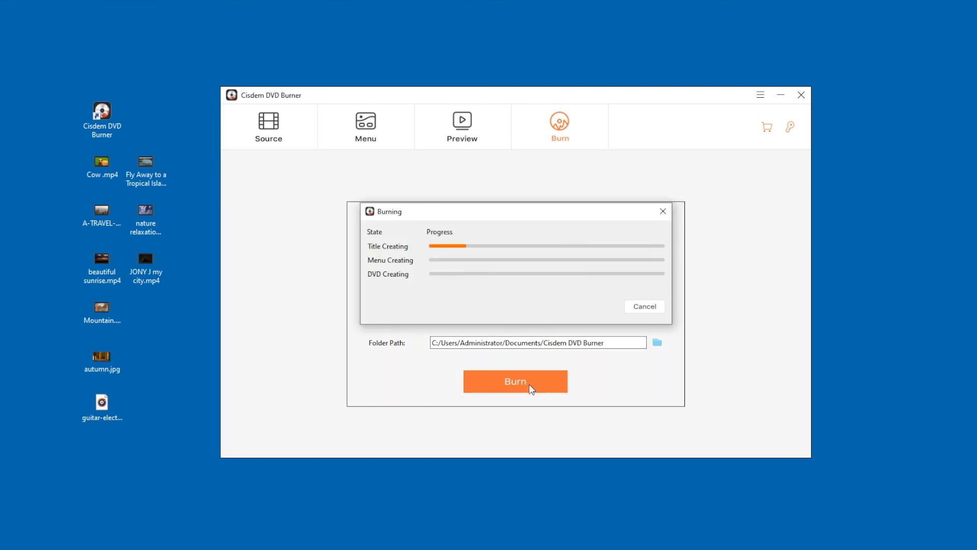